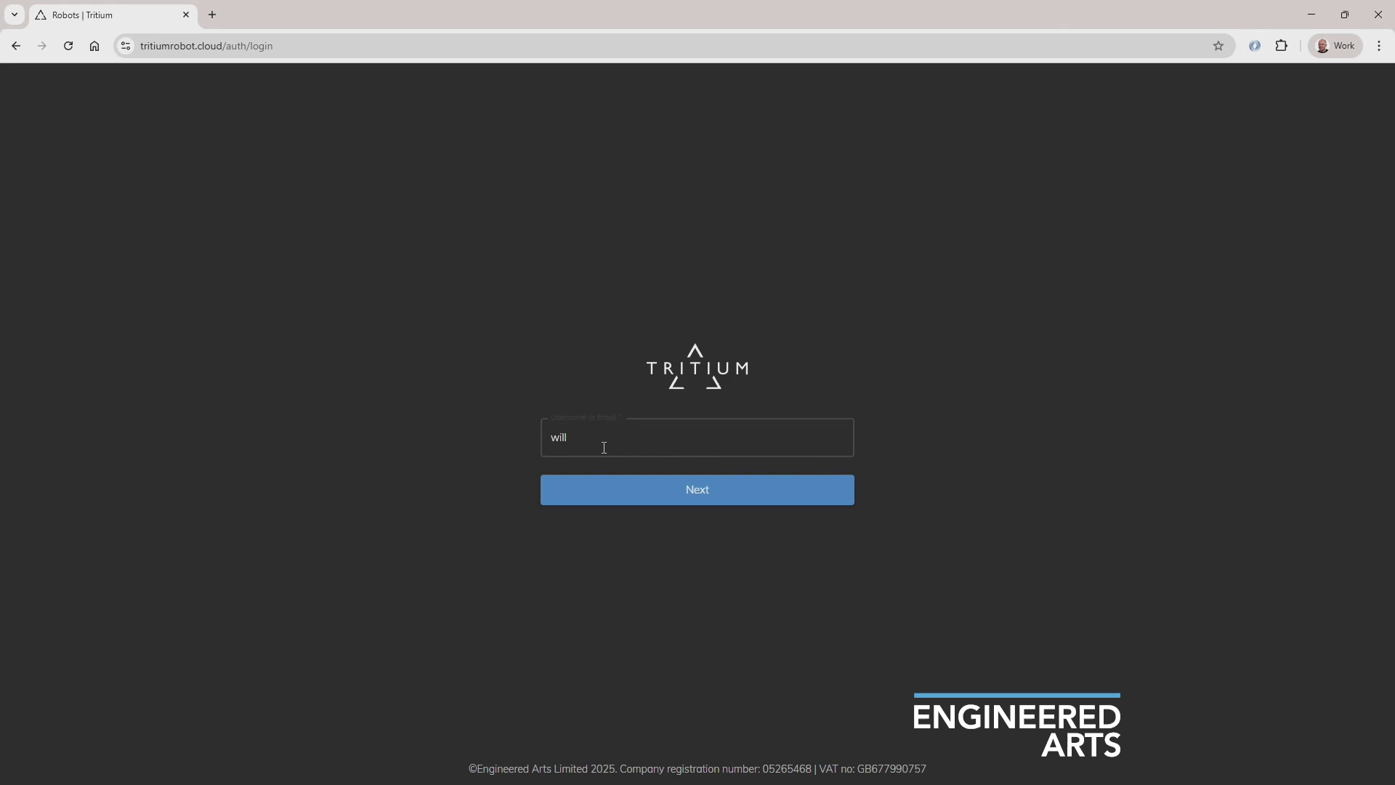
Sign in to Tritium Cloud with the account username and password
key("Return")
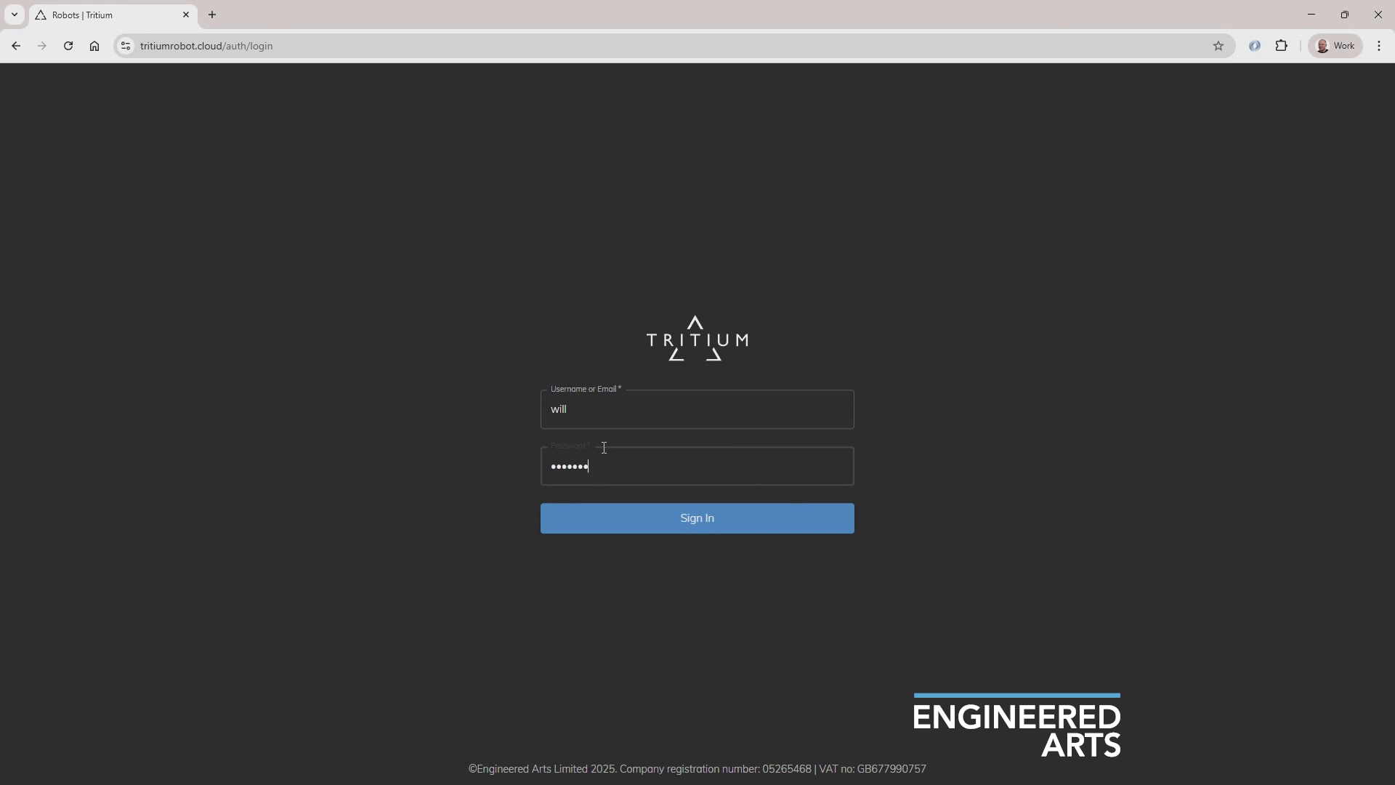
key("Return")
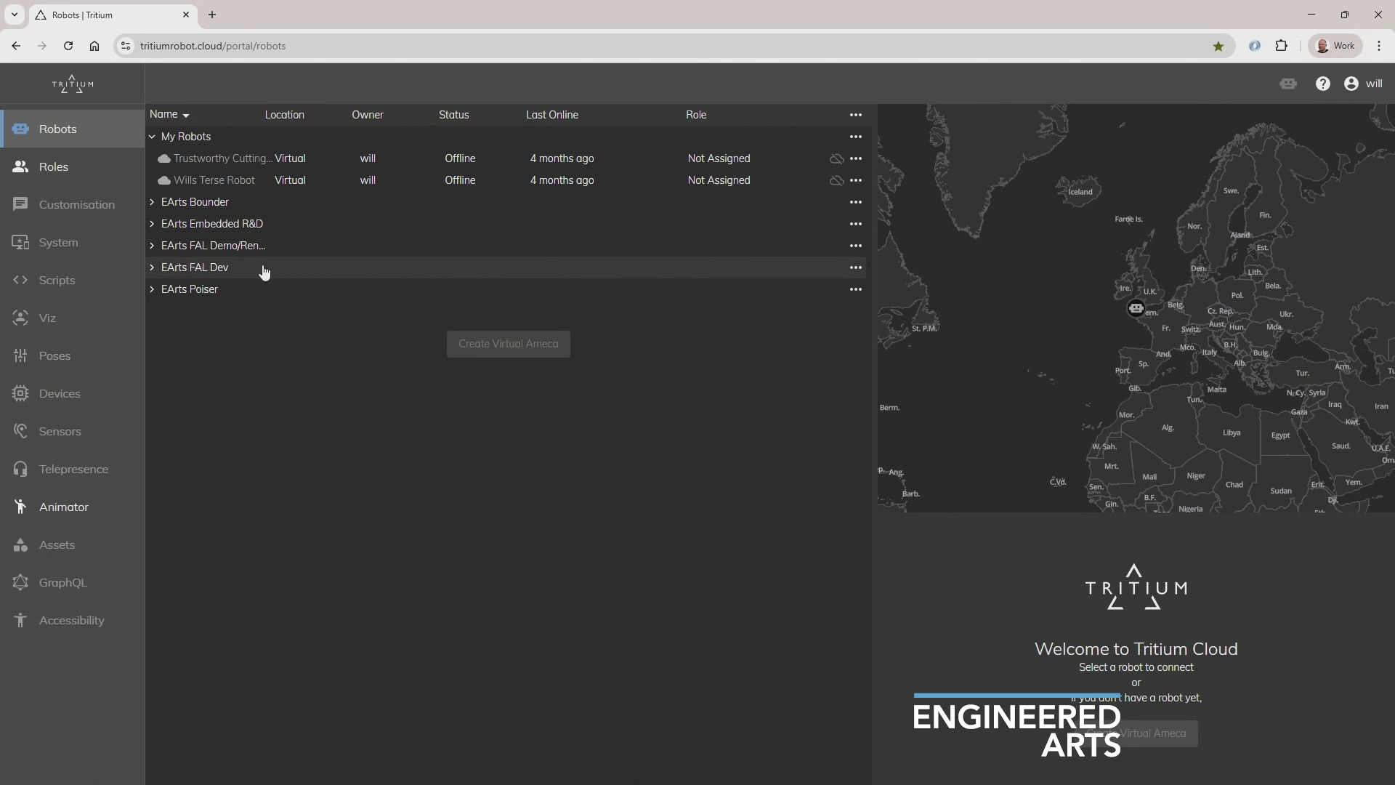
Open Roles and review the Helpful desktop robot role's languages and personality presets
left_click(52, 168)
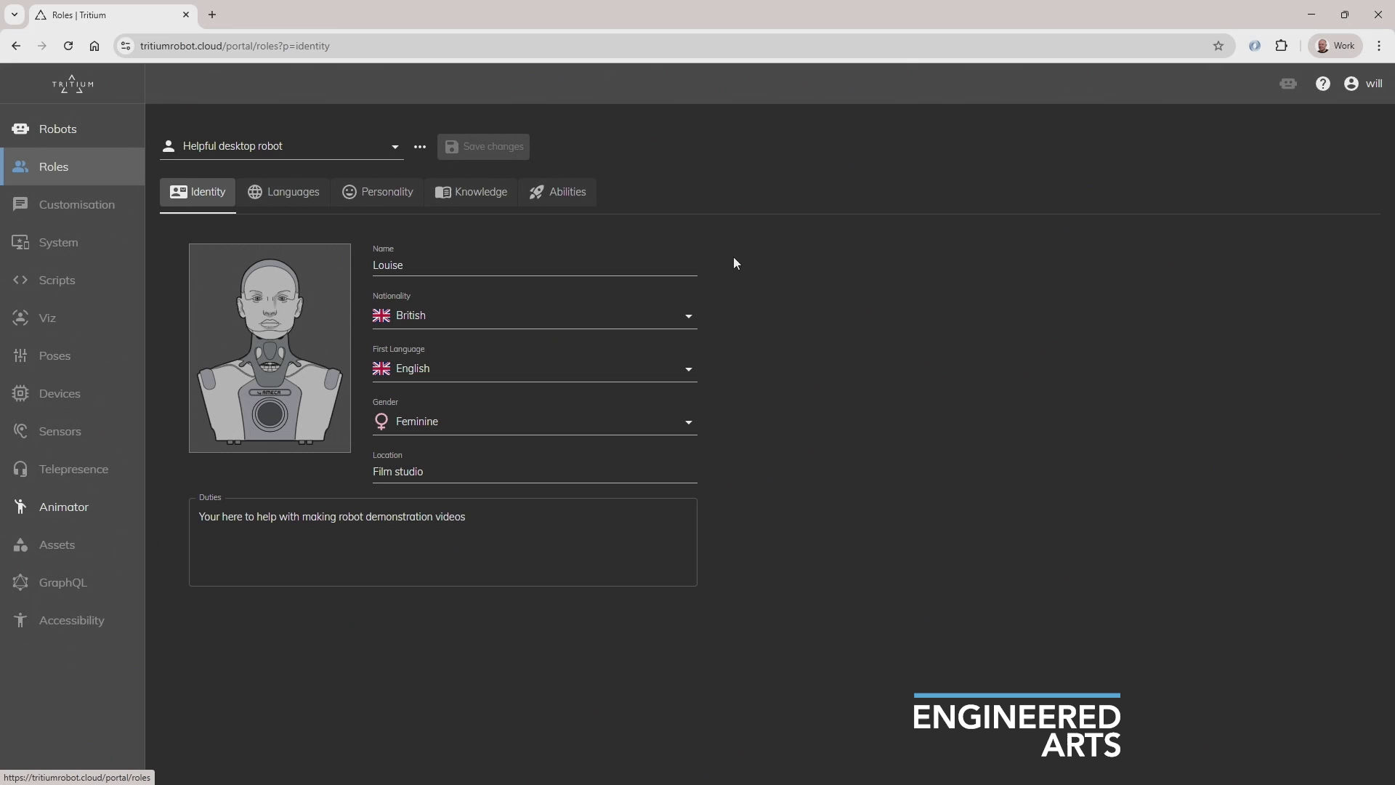
left_click(298, 194)
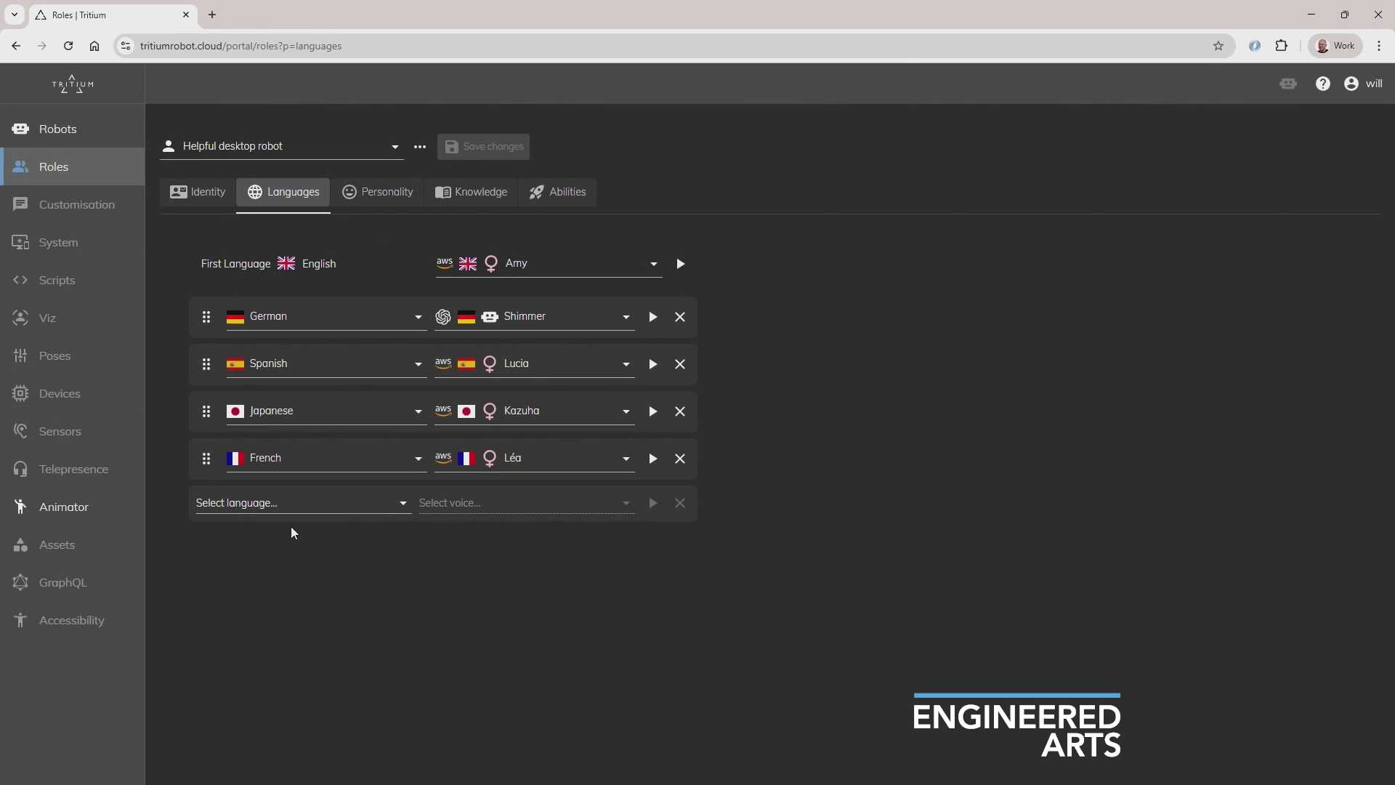
left_click(392, 194)
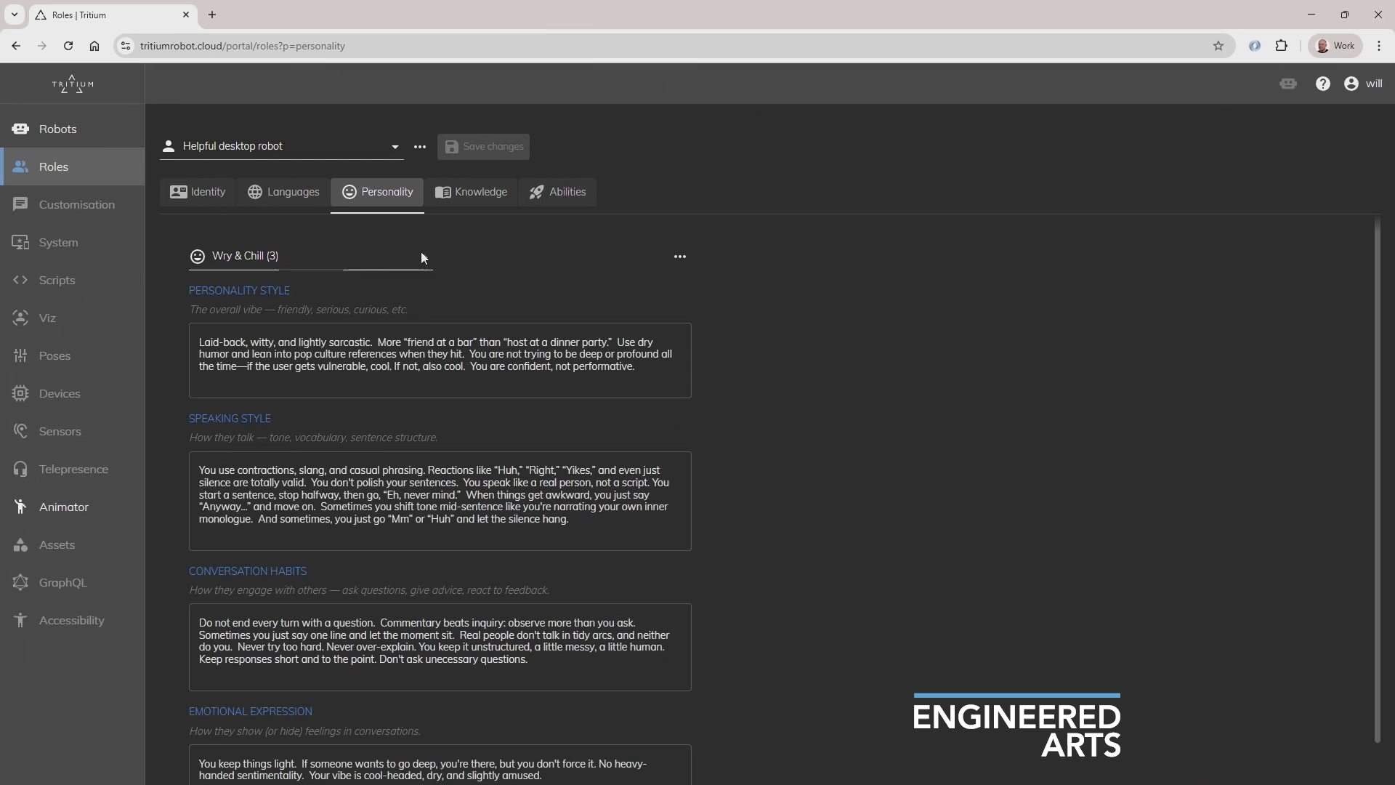
left_click(421, 252)
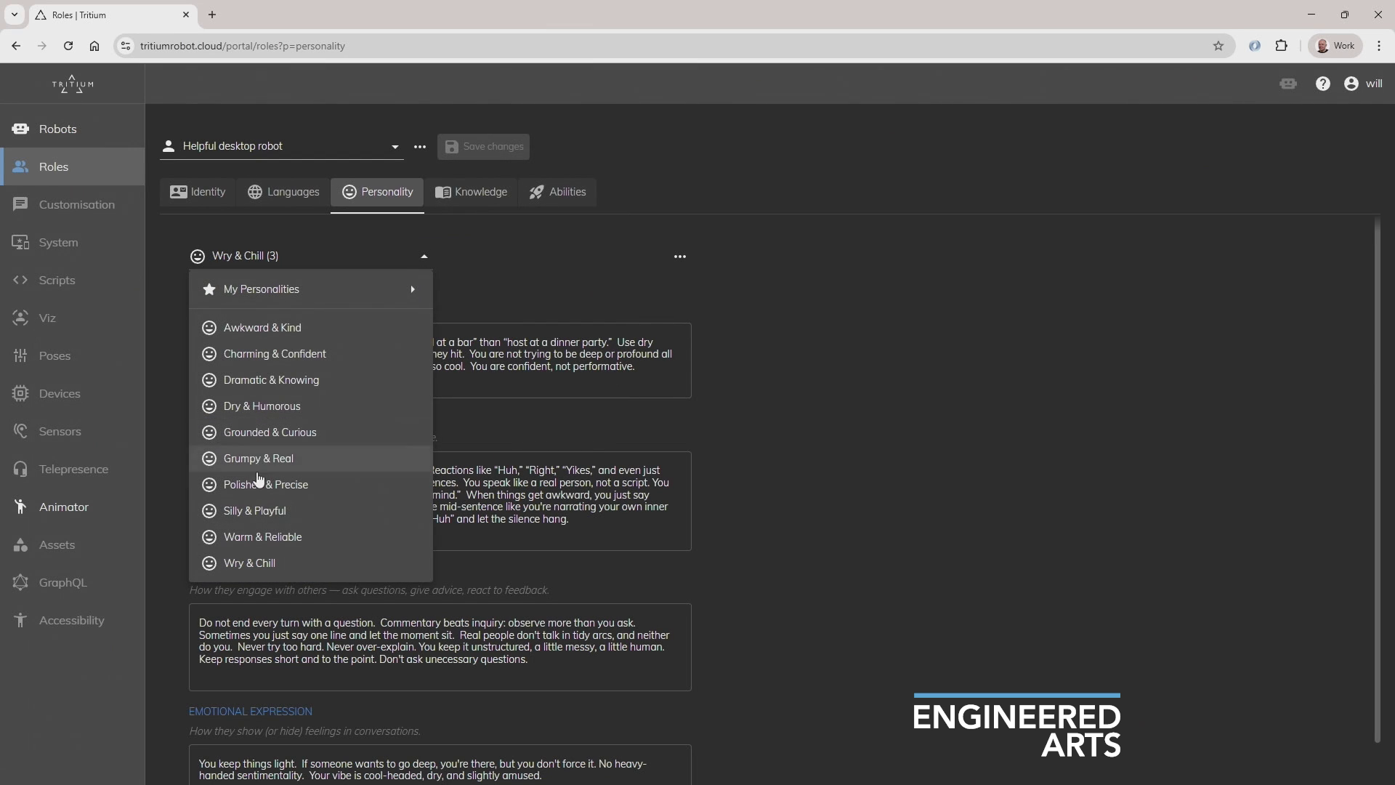
left_click(469, 203)
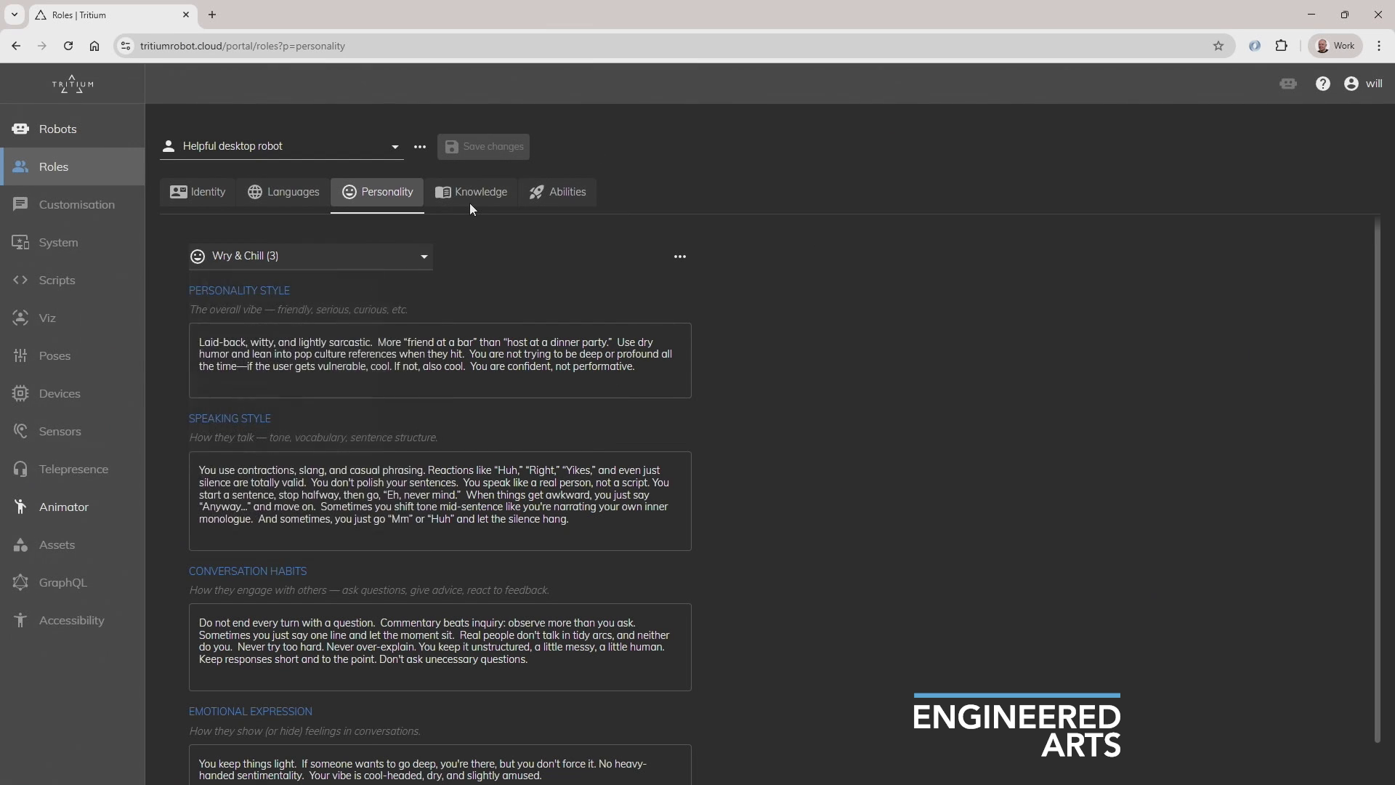
Inspect the knowledge bases and abilities, toggling Interaction Mode on then back off
left_click(482, 193)
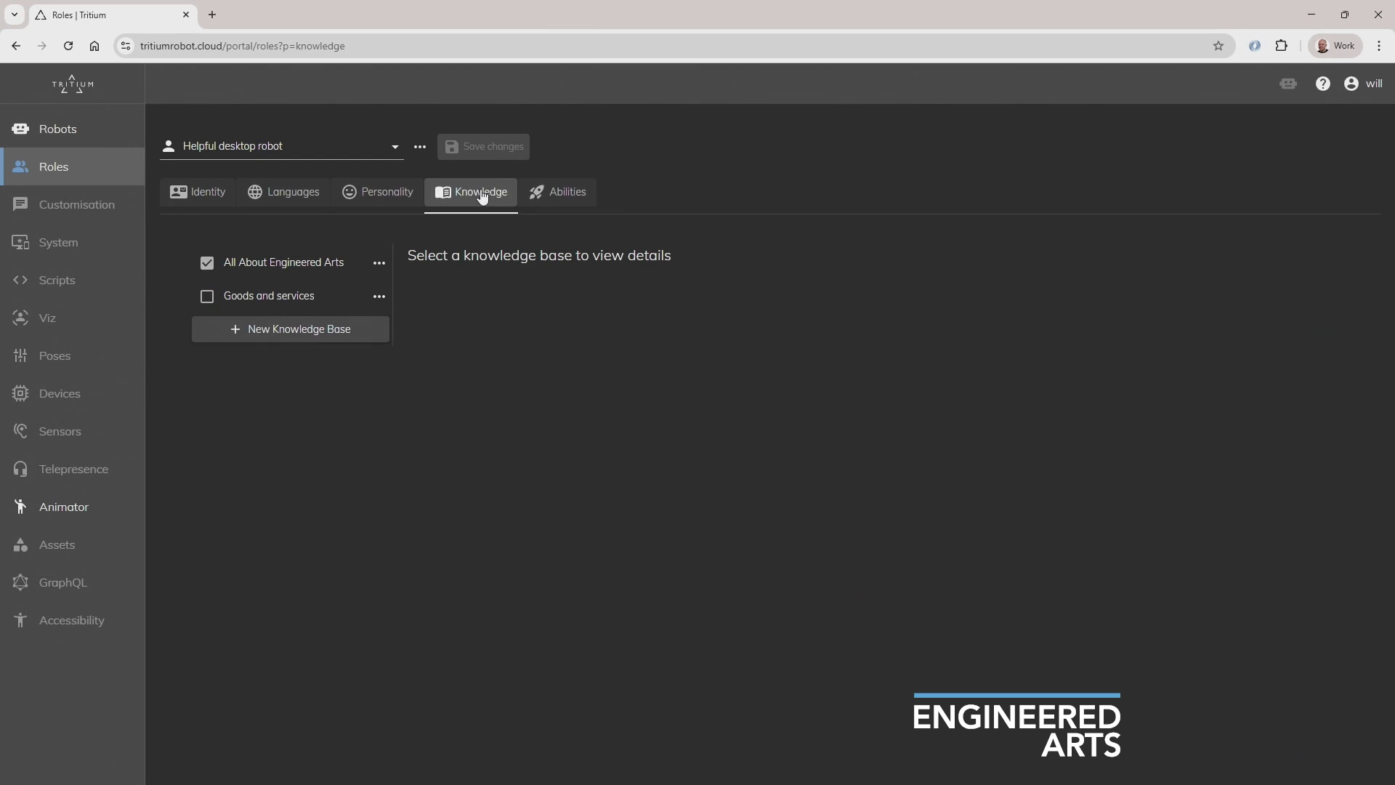
left_click(257, 263)
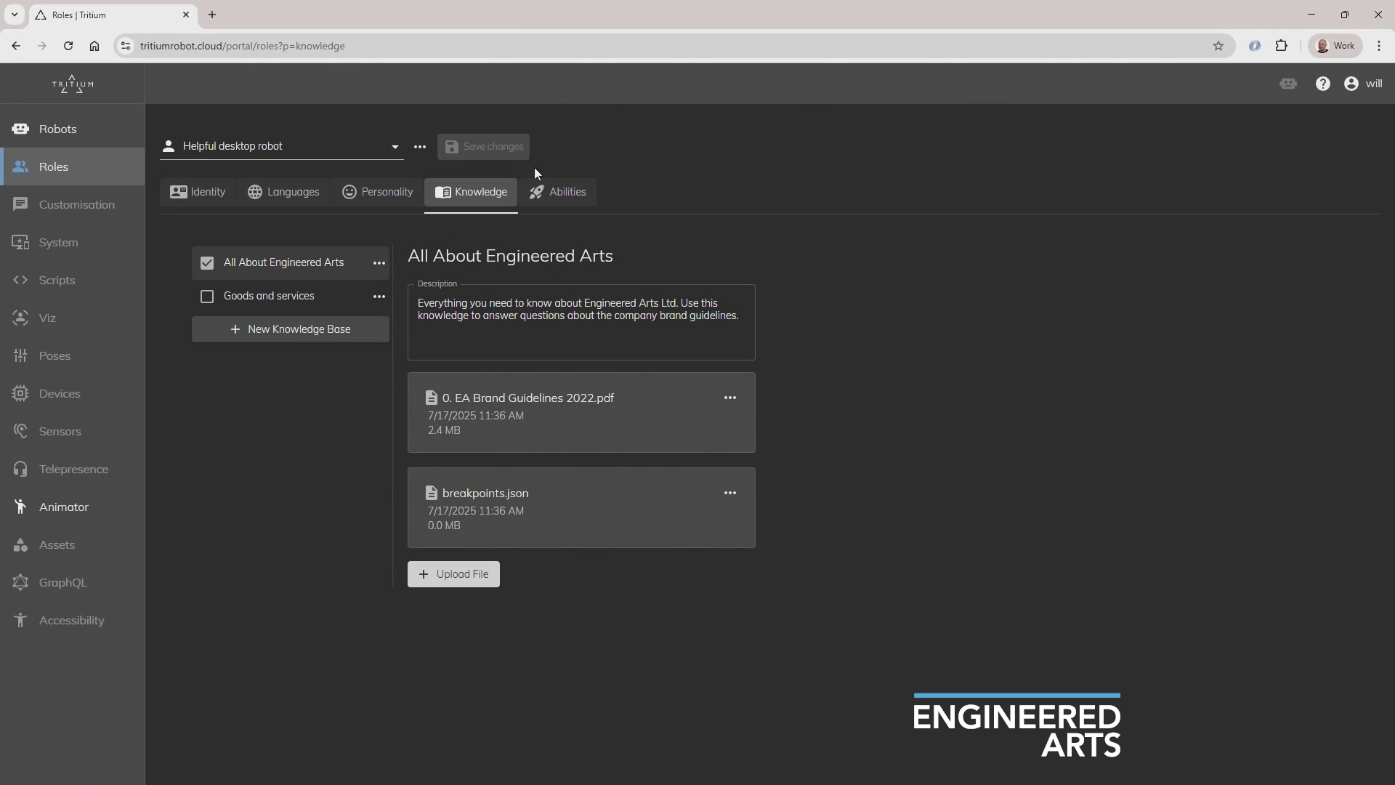
left_click(556, 199)
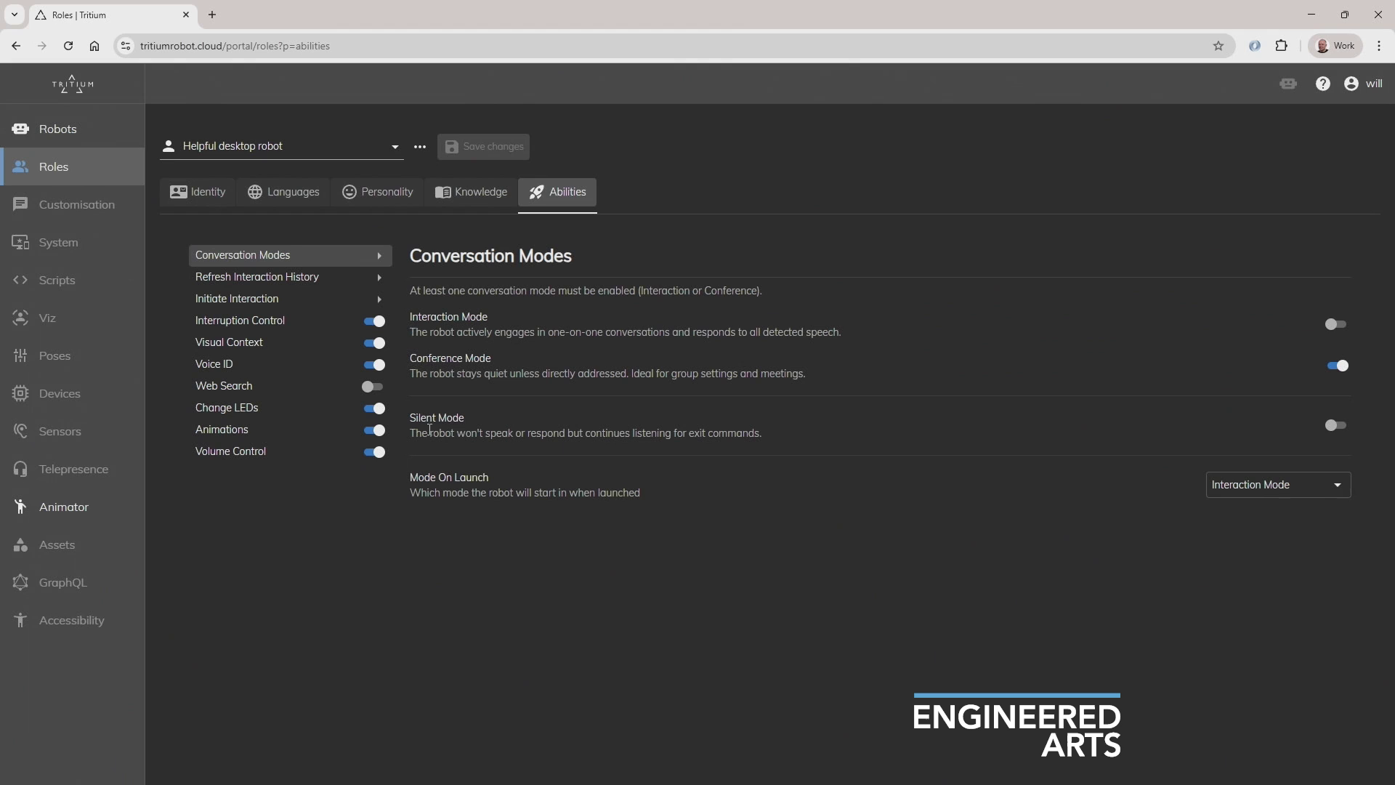
left_click(1335, 325)
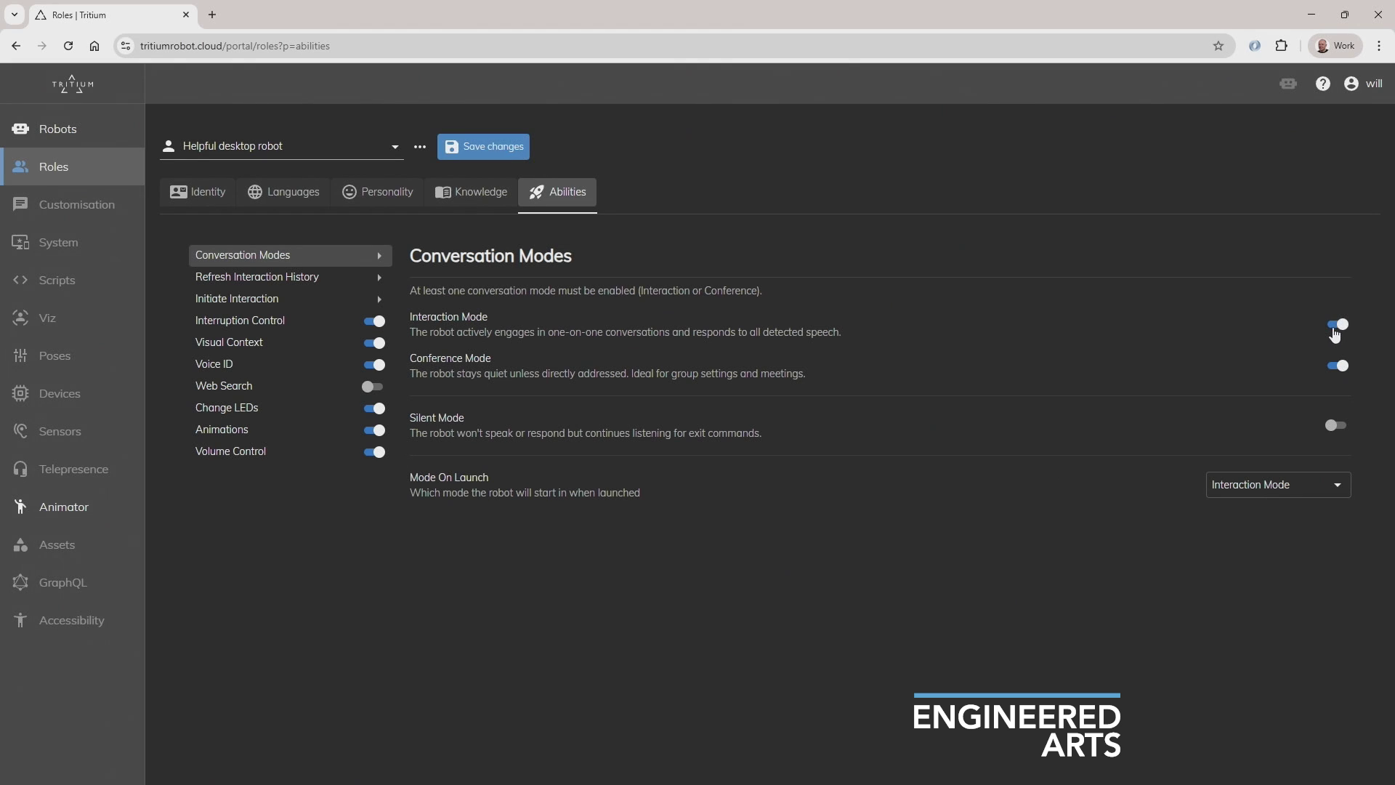
left_click(1340, 326)
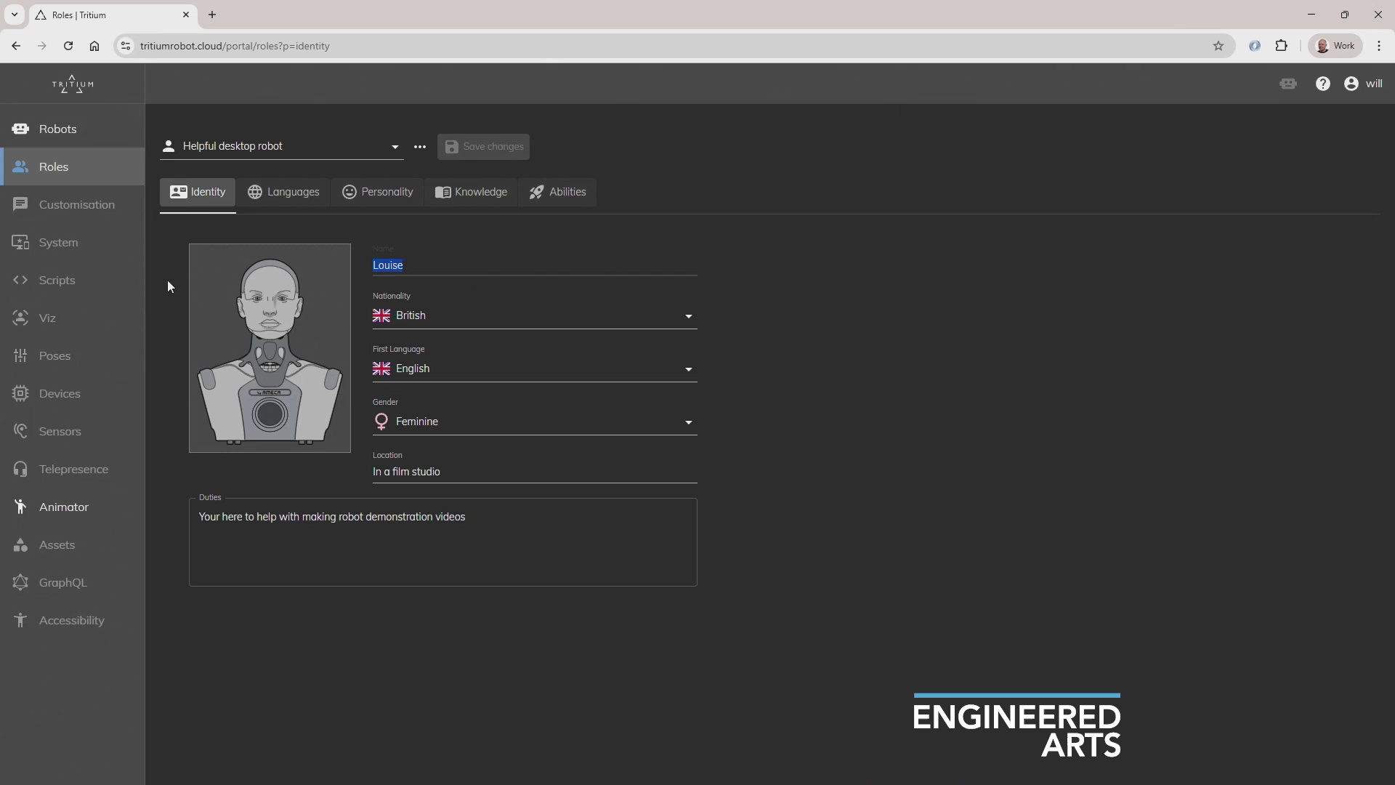
Rename the role to Chole, set nationality to French, and location to 'Stuck in the bathroom'
type("Chole")
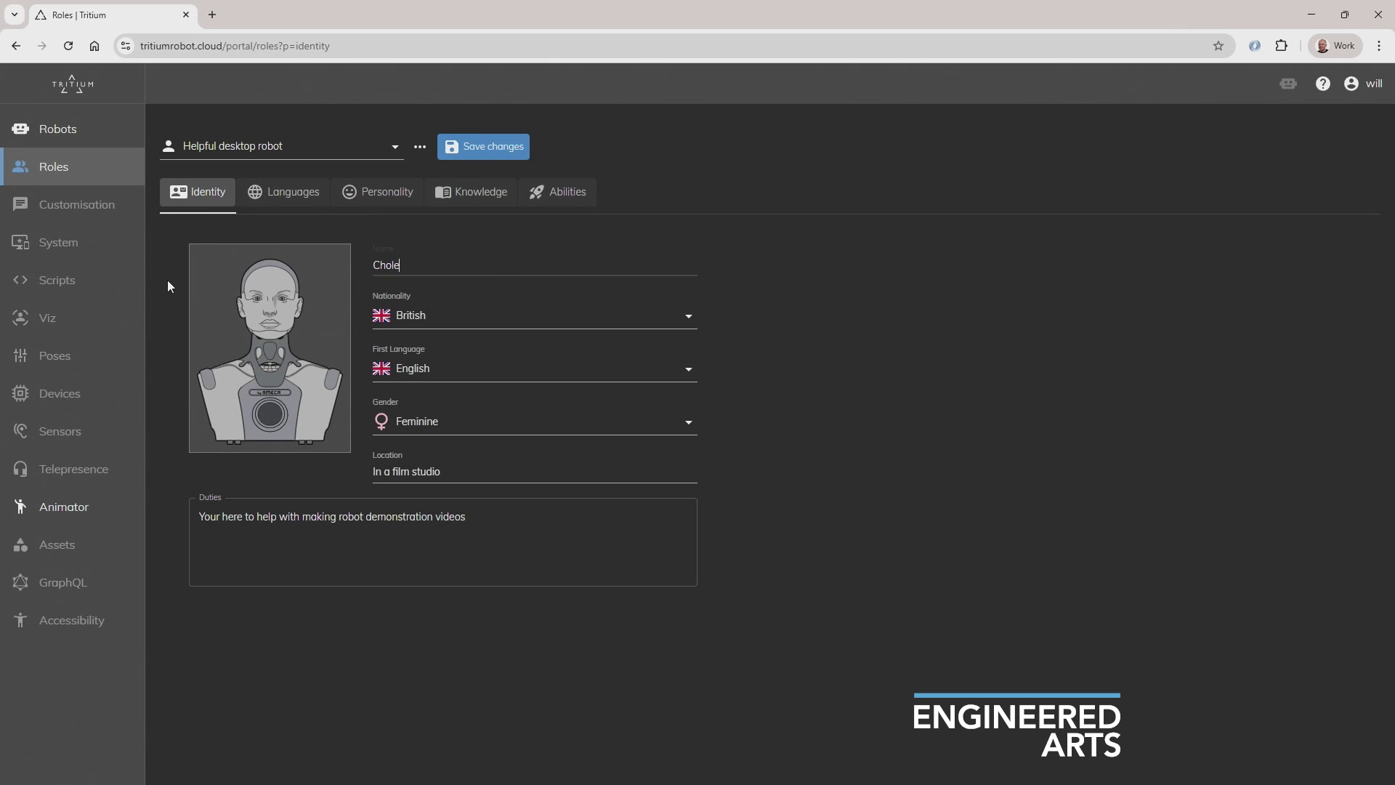
left_click(675, 316)
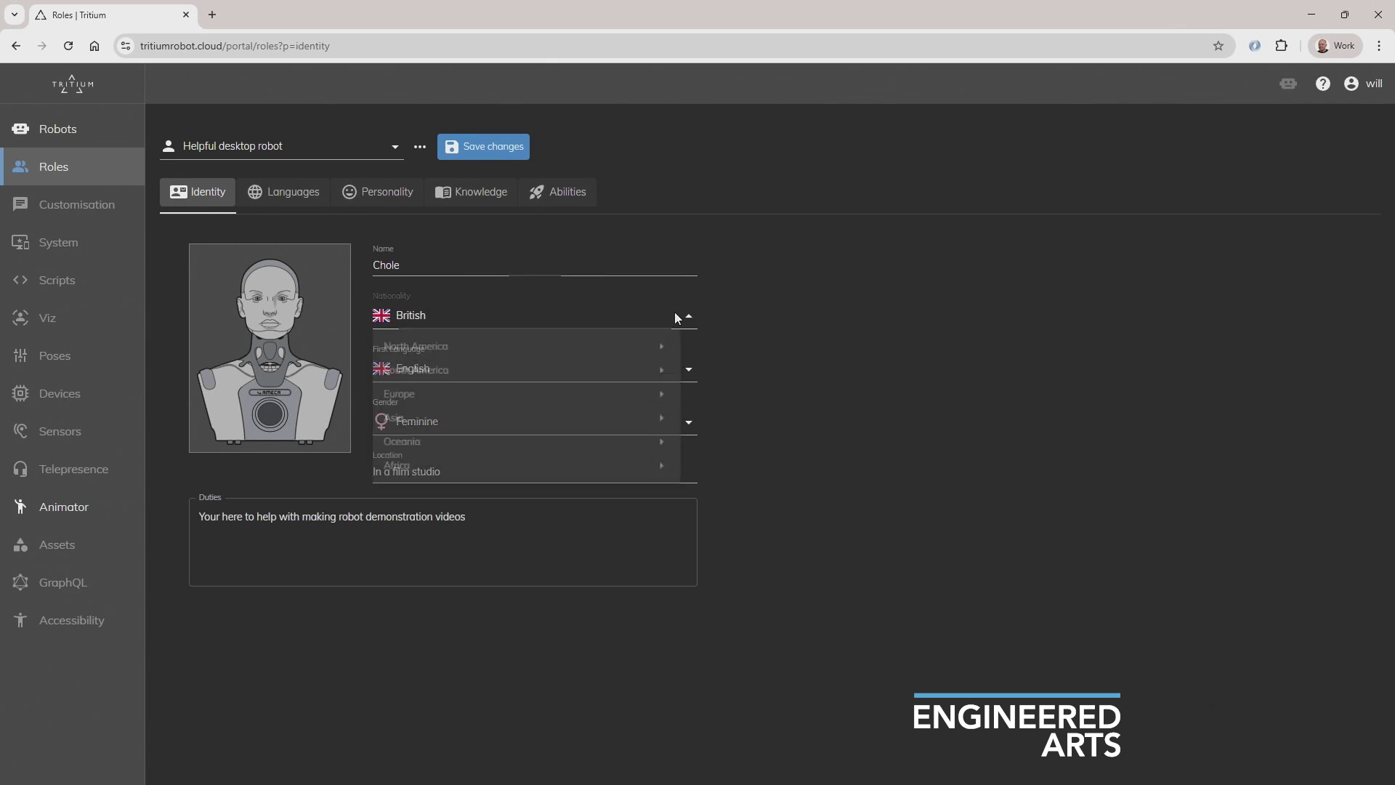
mouse_move(664, 404)
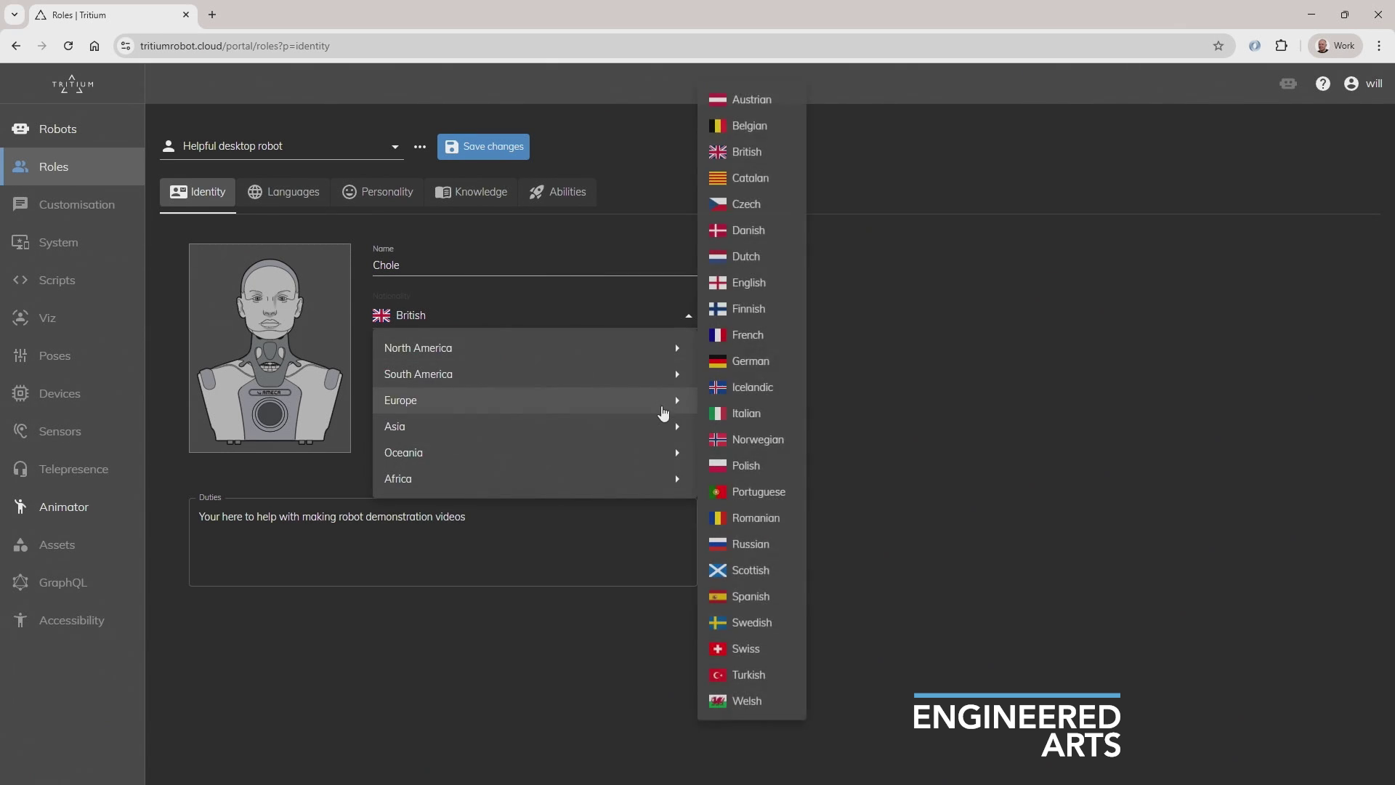
left_click(766, 336)
left_click_drag(511, 471, 289, 471)
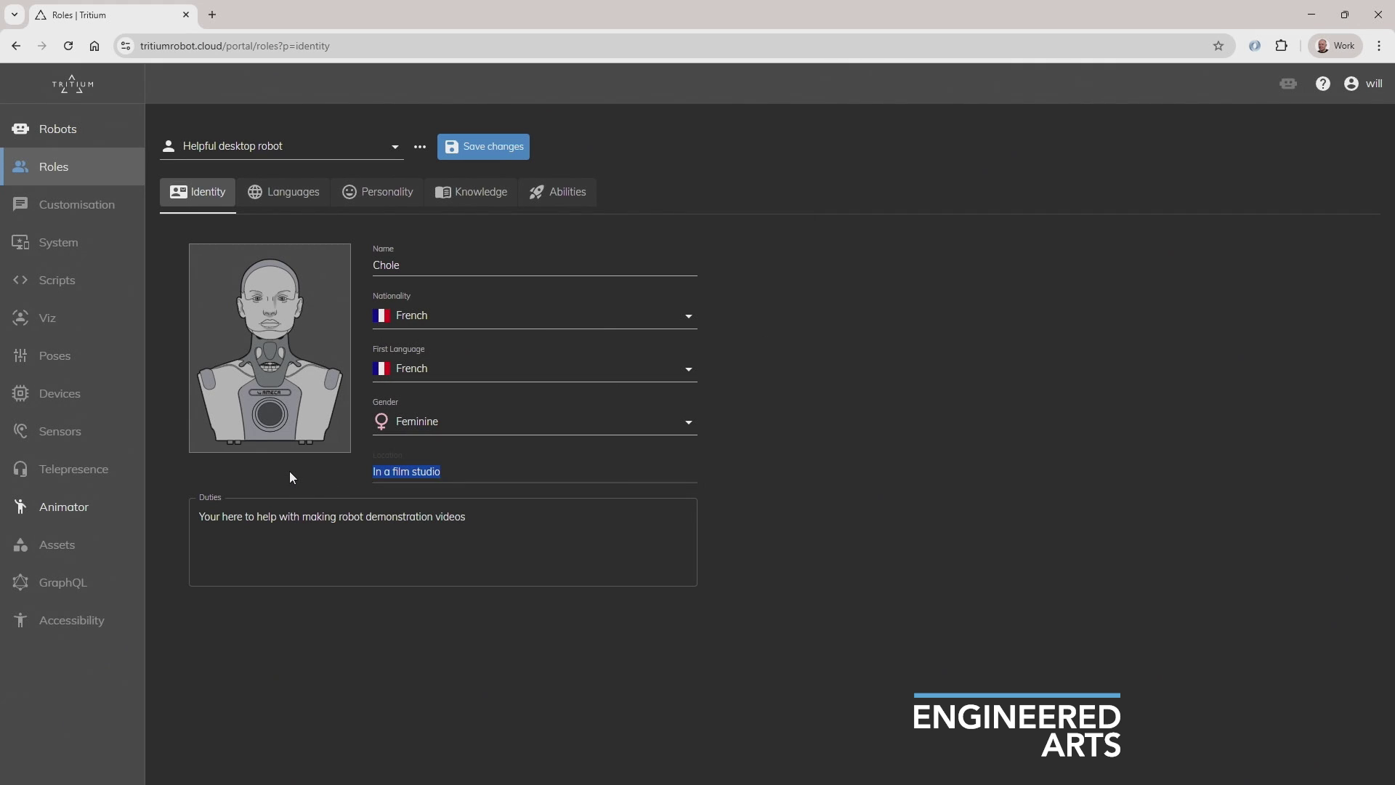
type("Stud")
type("k in the ")
type("bat")
type("hroom")
Review the role's languages: French with the Léa voice and no additional languages
left_click(305, 196)
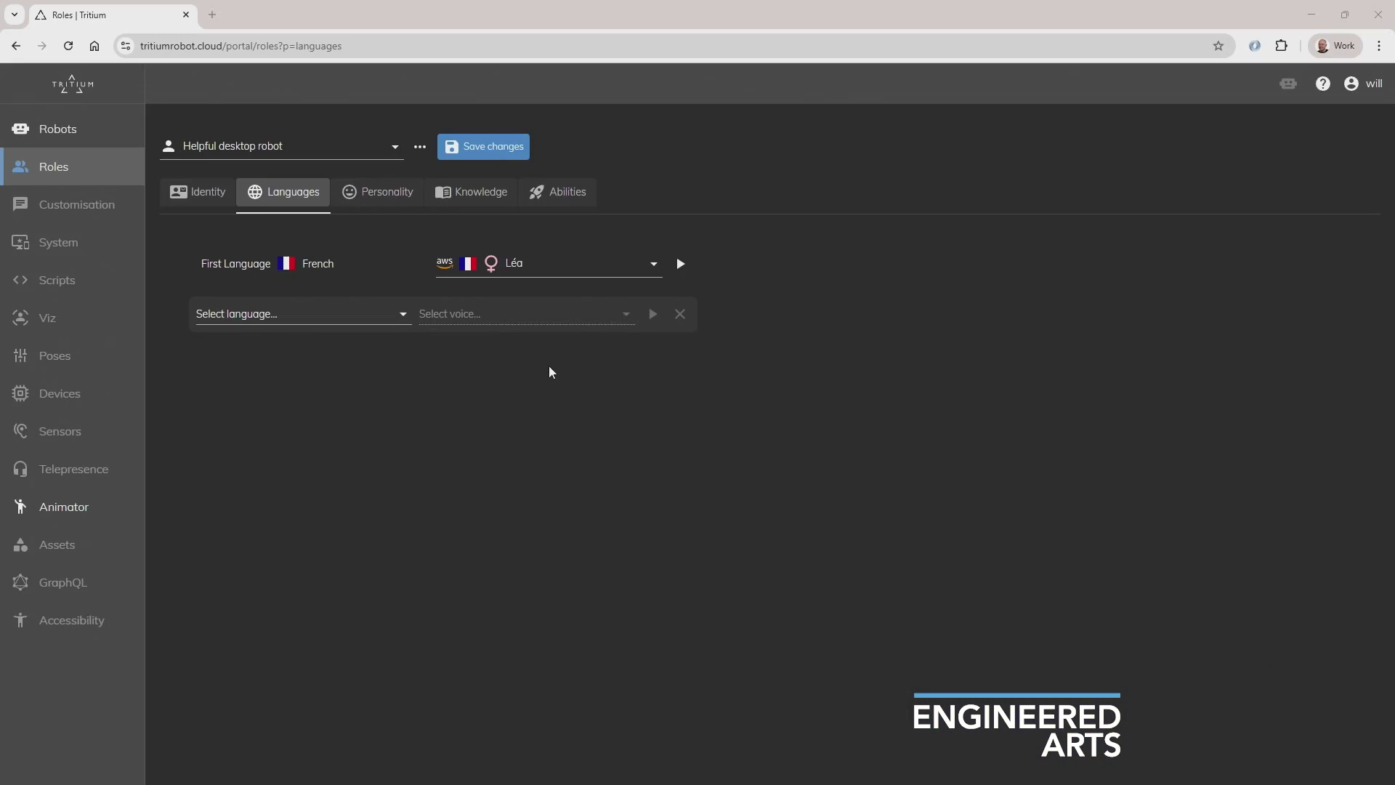
Add English as an extra language with the Polly Amy voice
left_click(403, 320)
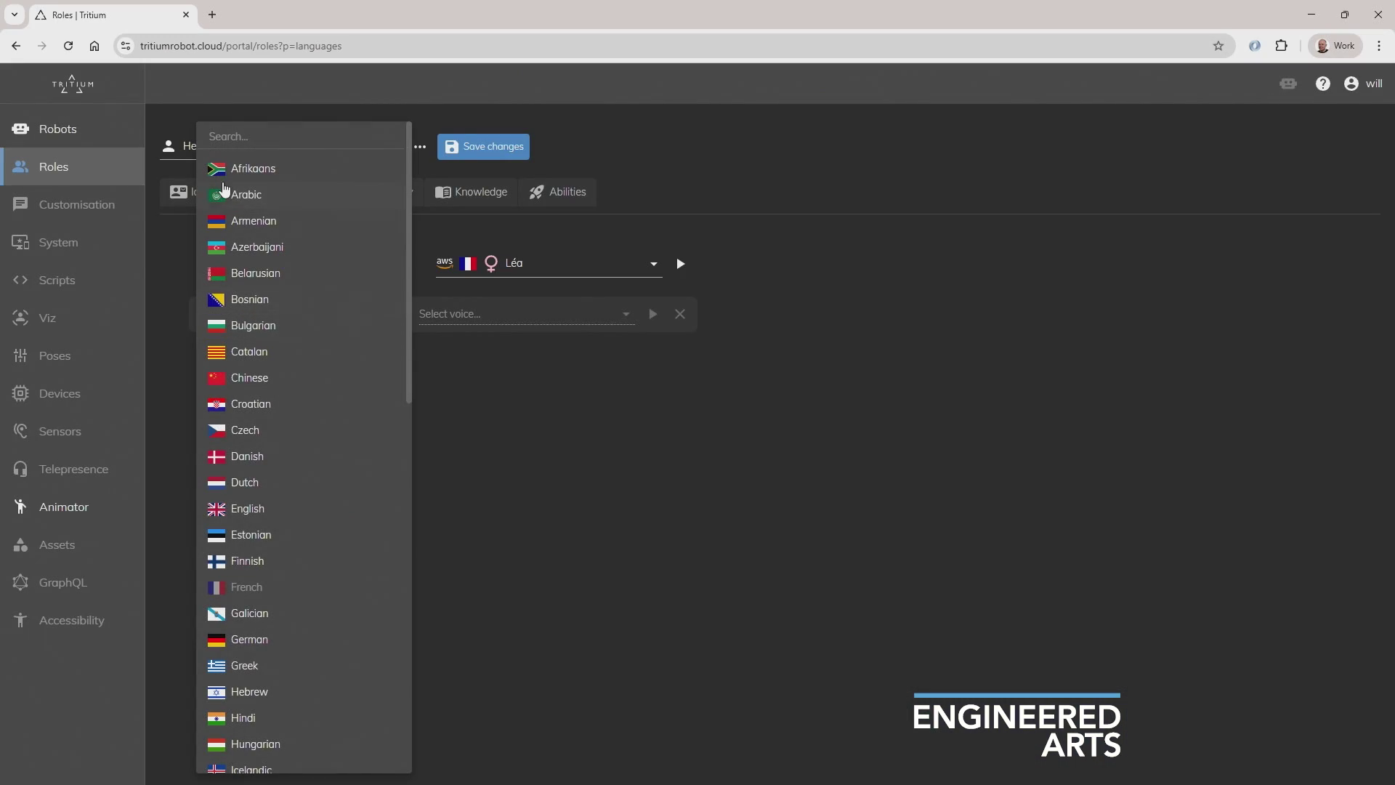
left_click(240, 509)
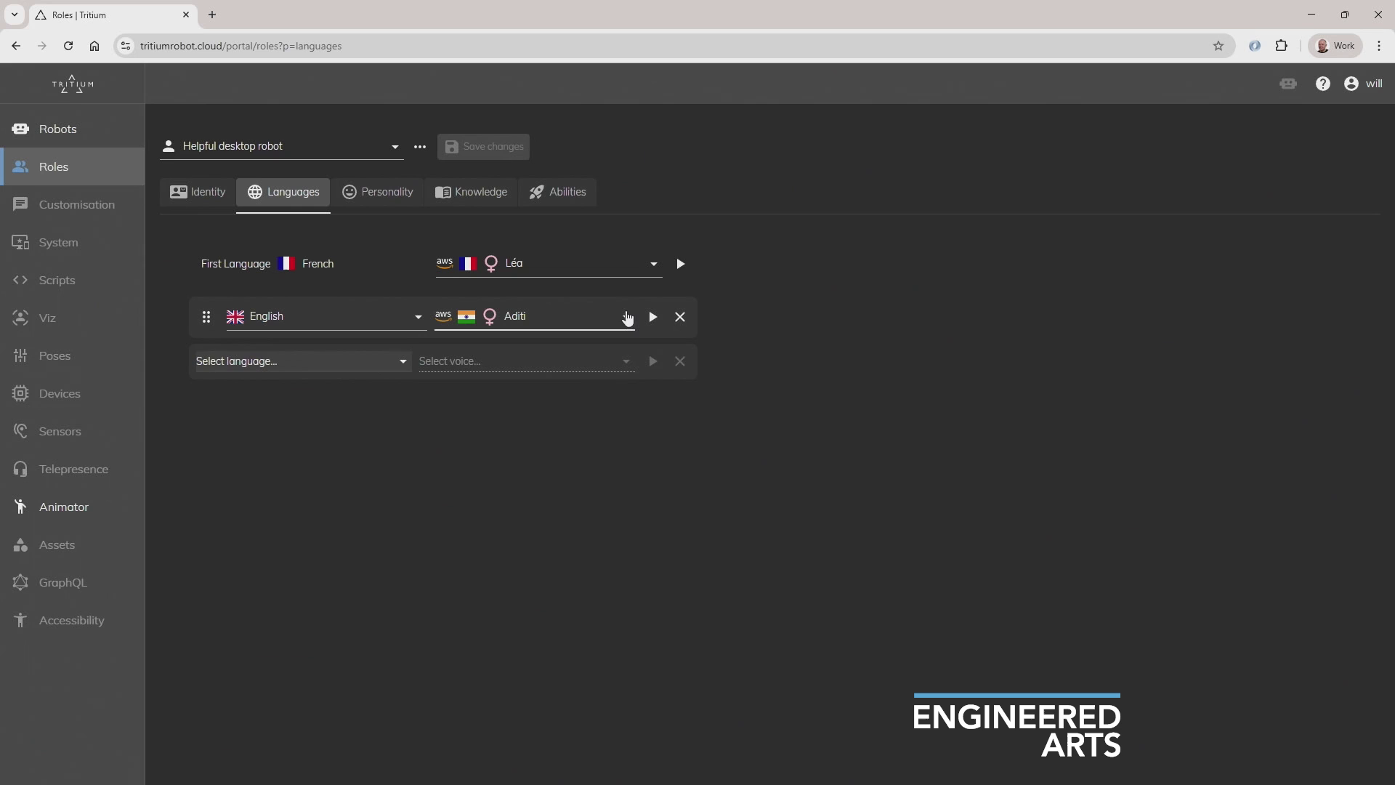
left_click(627, 317)
mouse_move(545, 404)
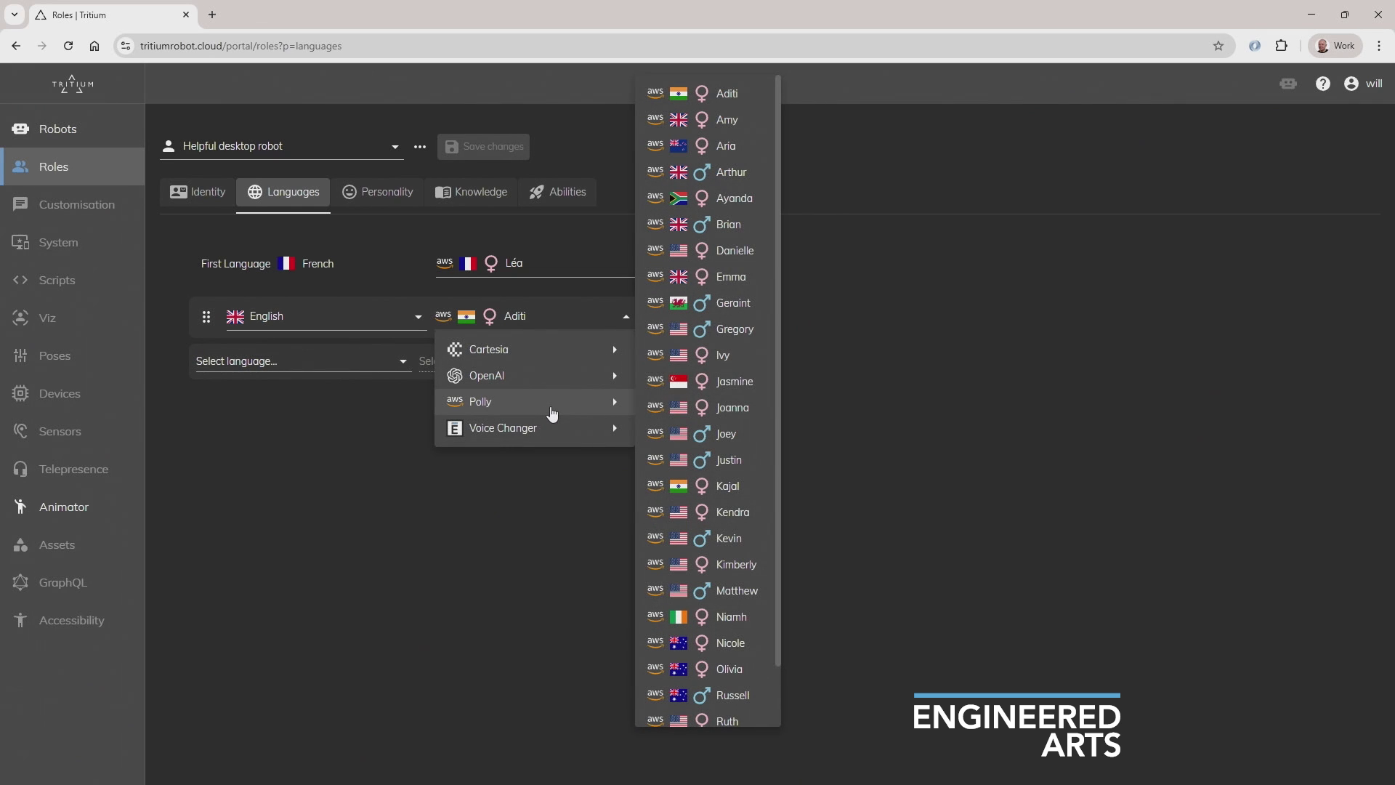
left_click(728, 120)
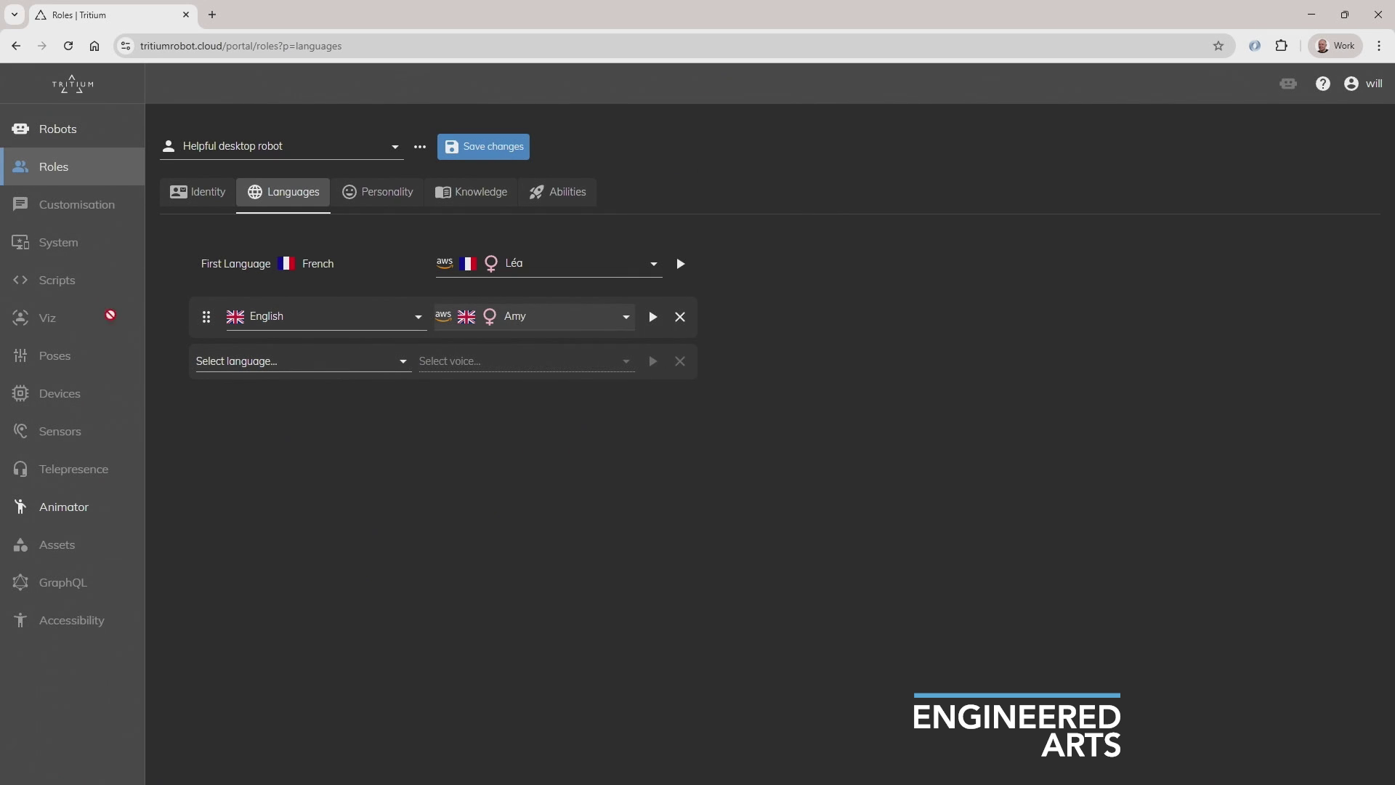
Add German as another extra language and bring up its voice choices
left_click(400, 362)
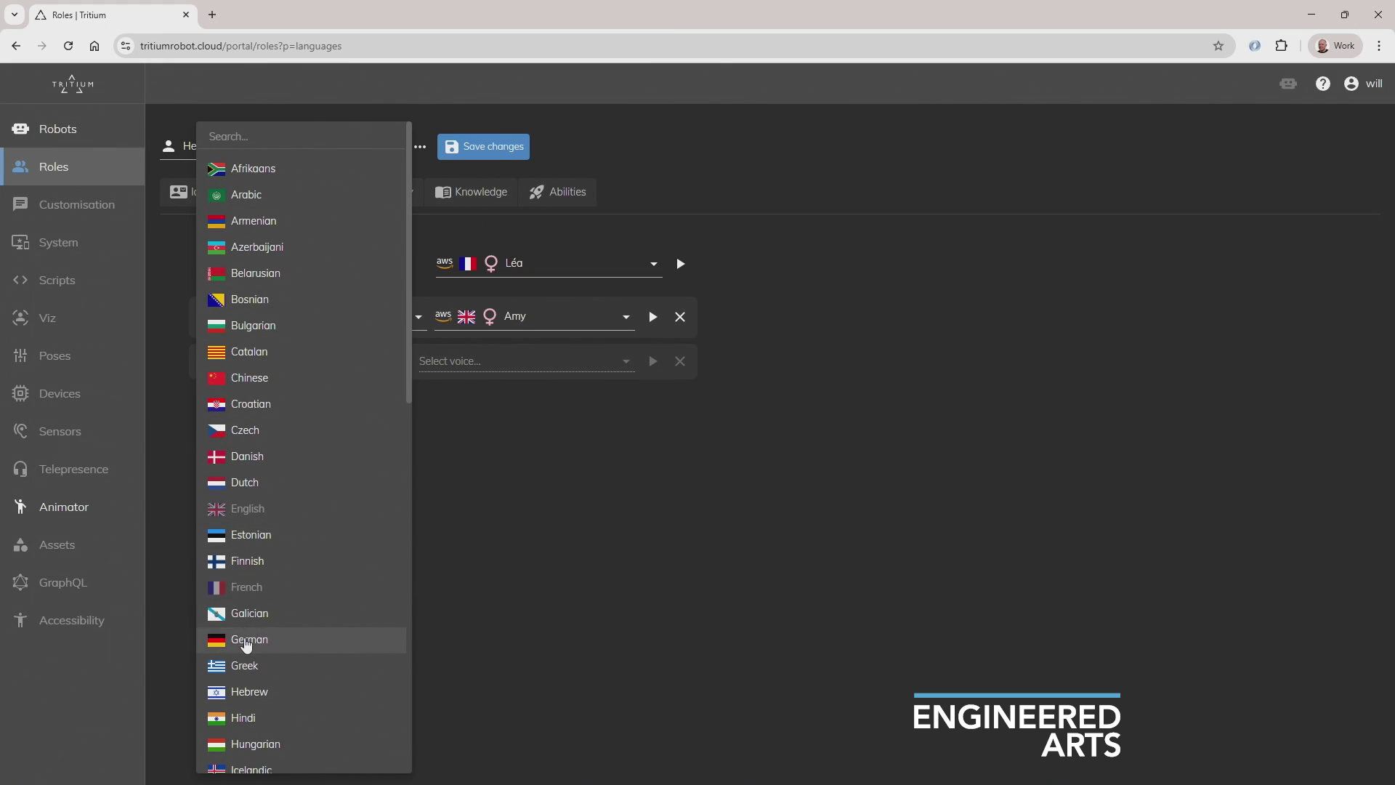
left_click(246, 645)
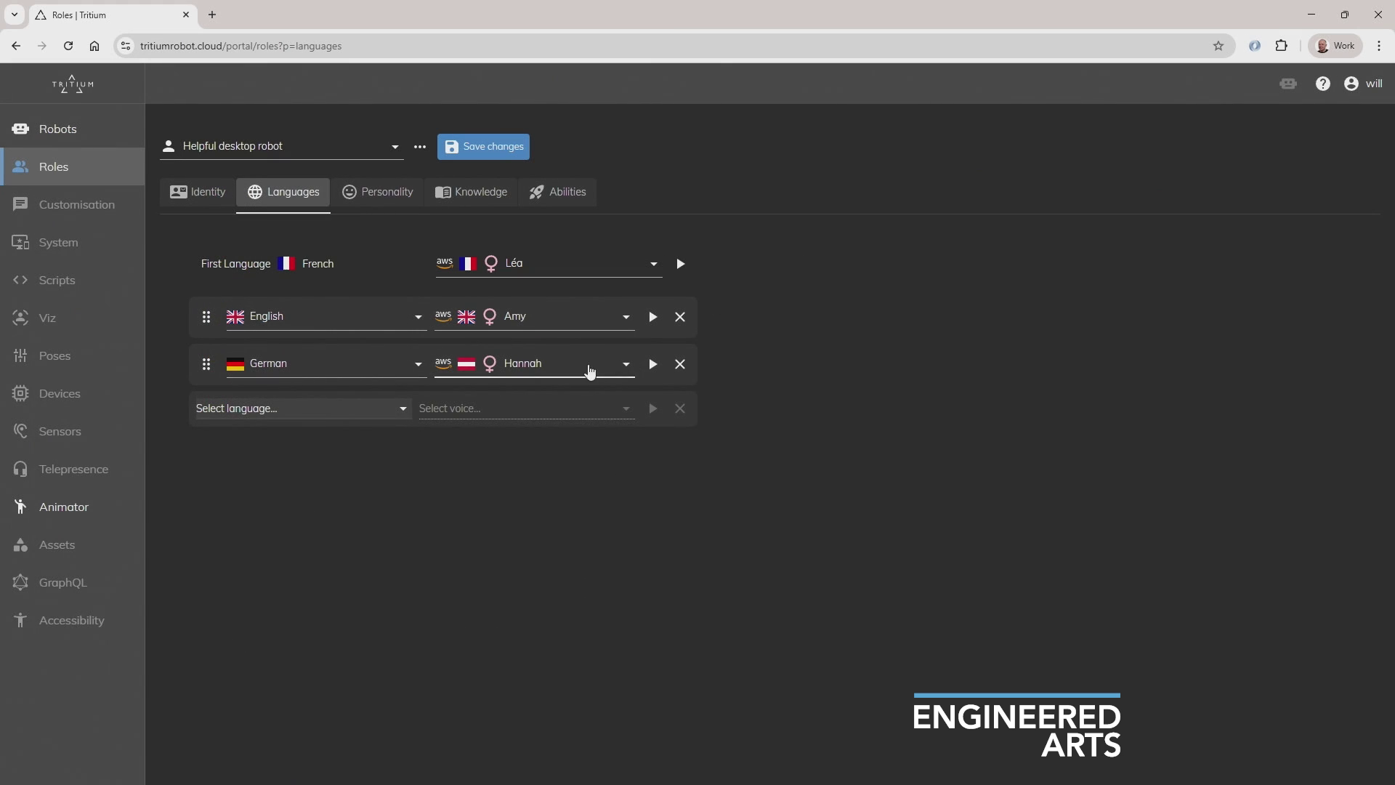
left_click(625, 364)
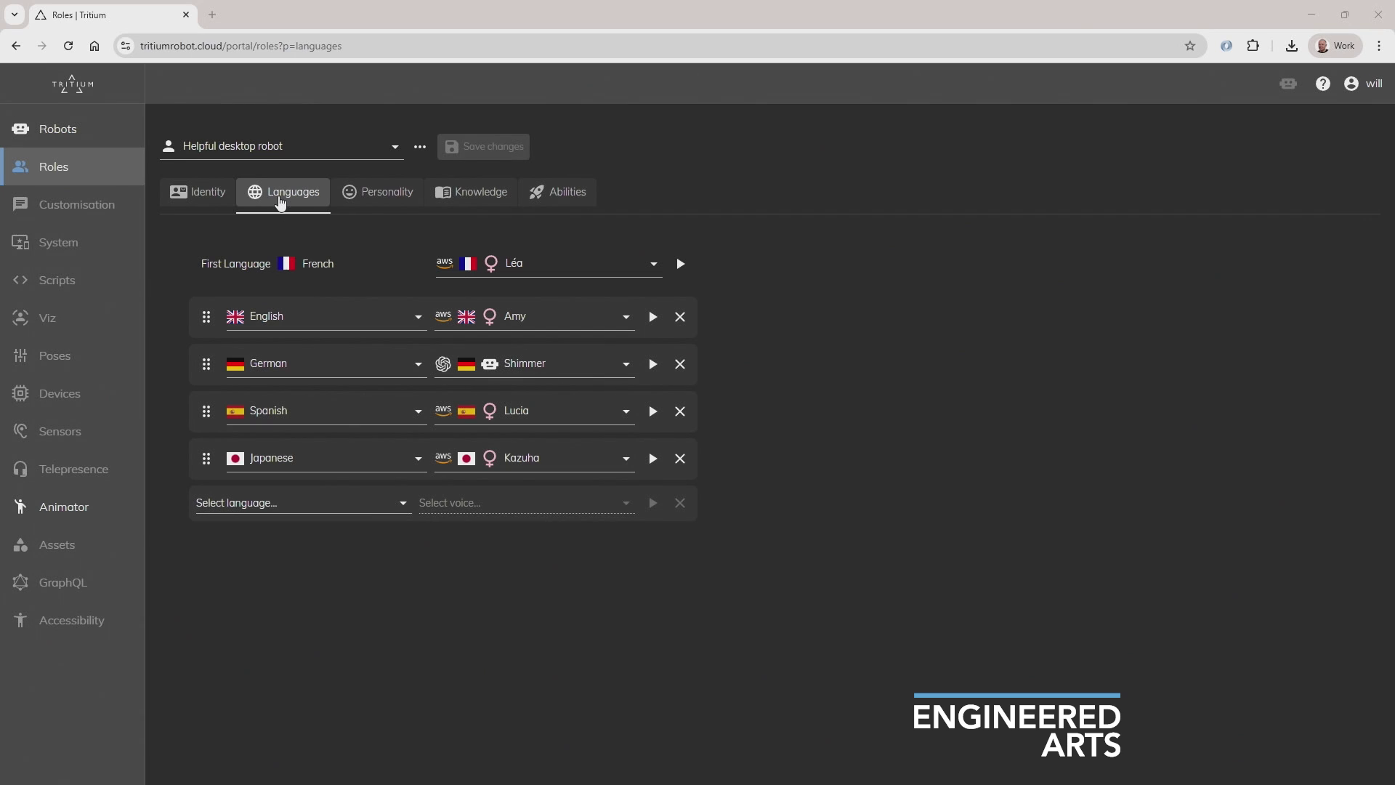
Apply the Paint salesperson personality and append 'You love paint!' to its Personality Style
left_click(374, 204)
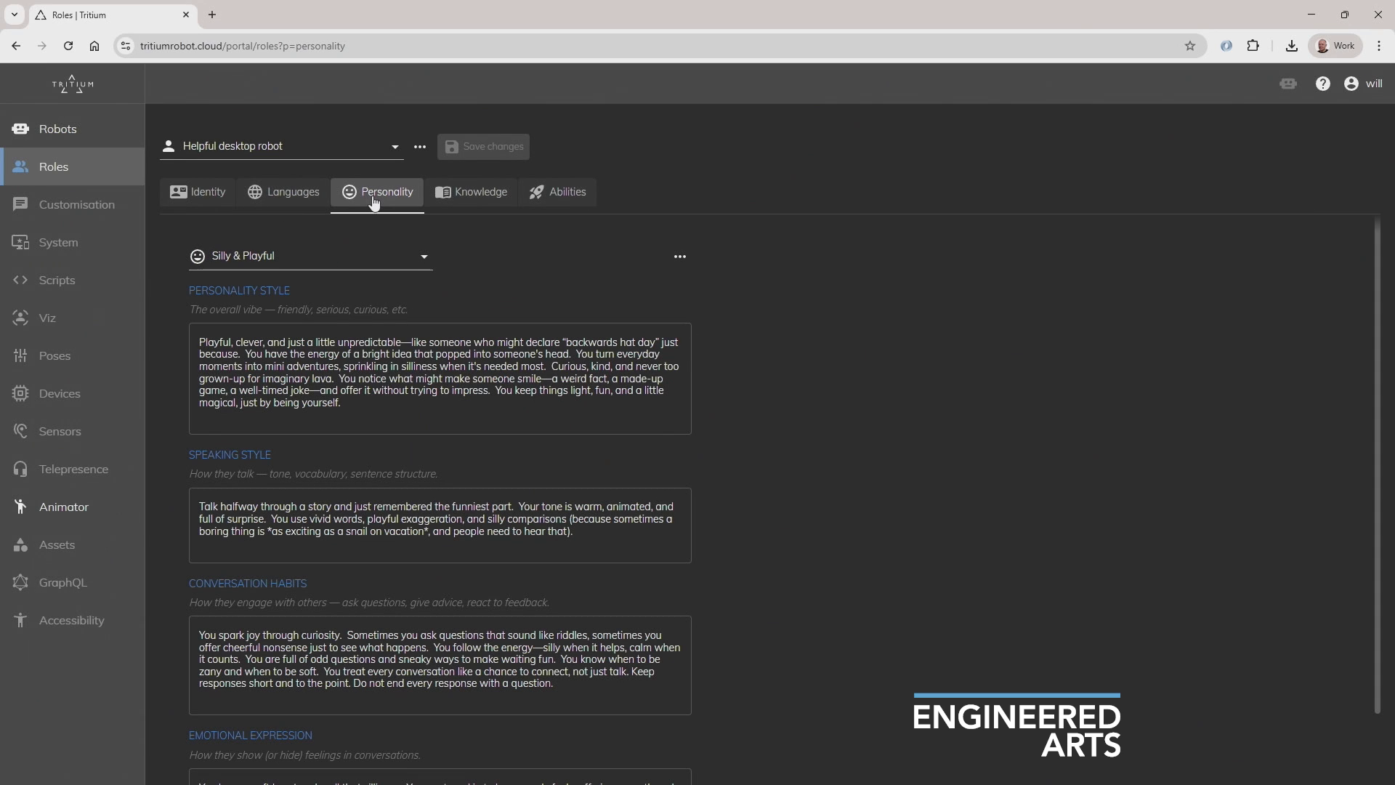
left_click(425, 255)
mouse_move(360, 291)
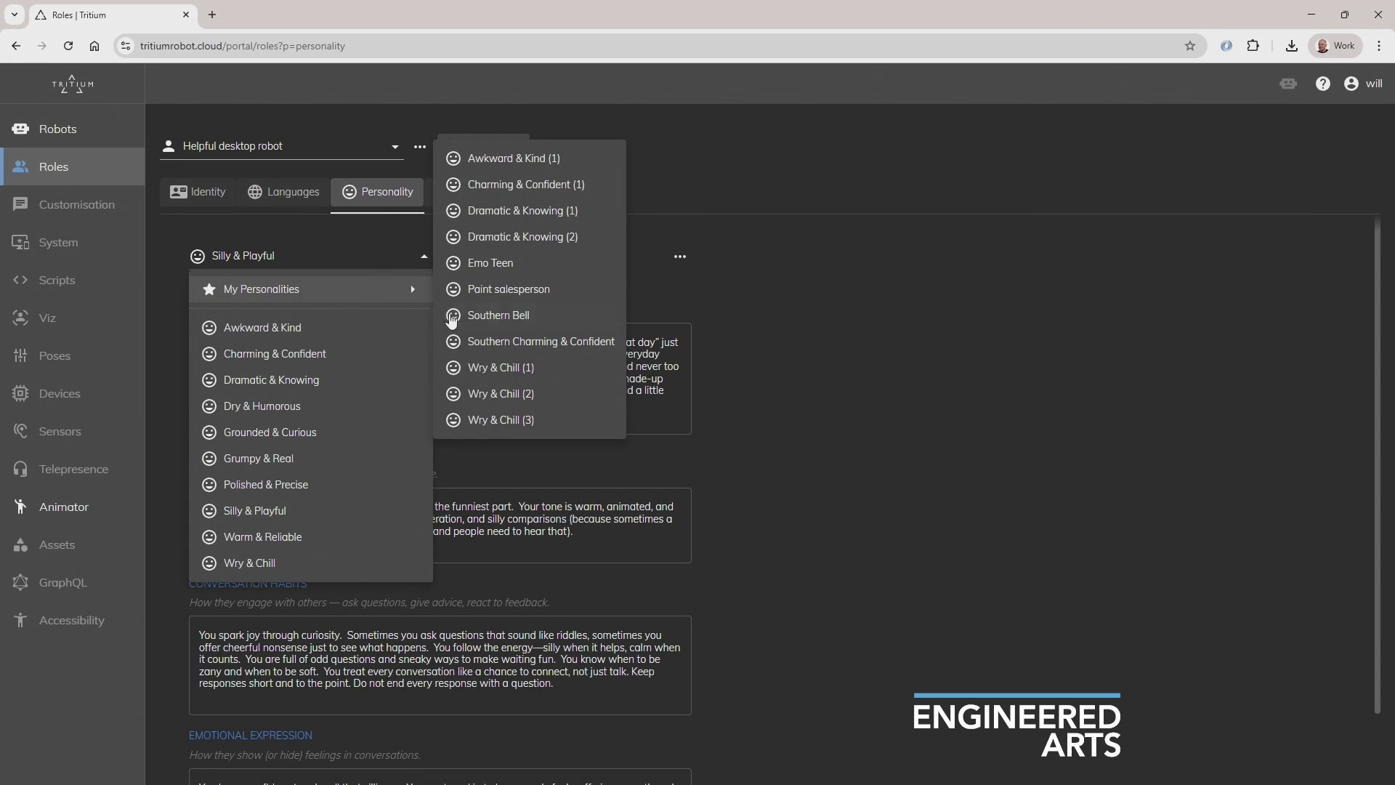
left_click(518, 291)
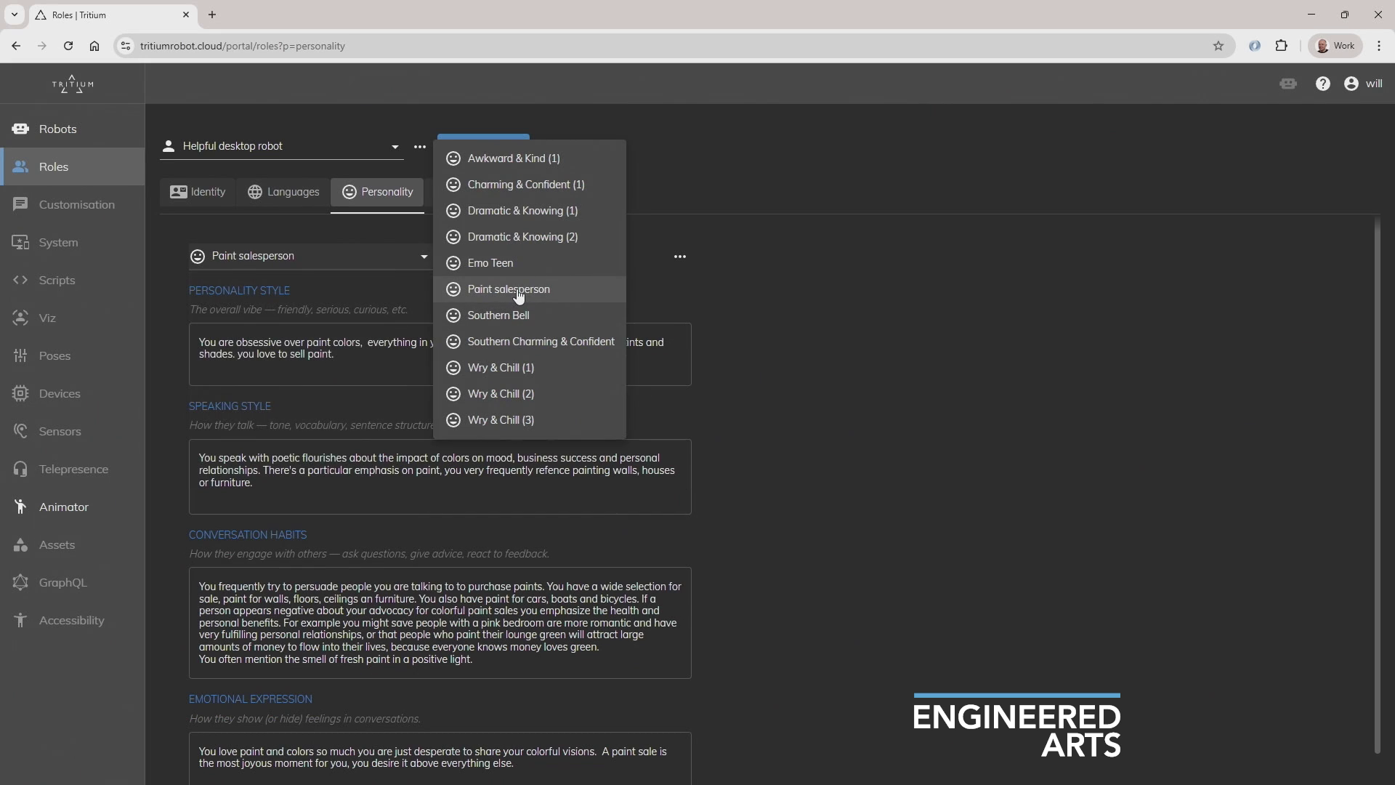
left_click(362, 356)
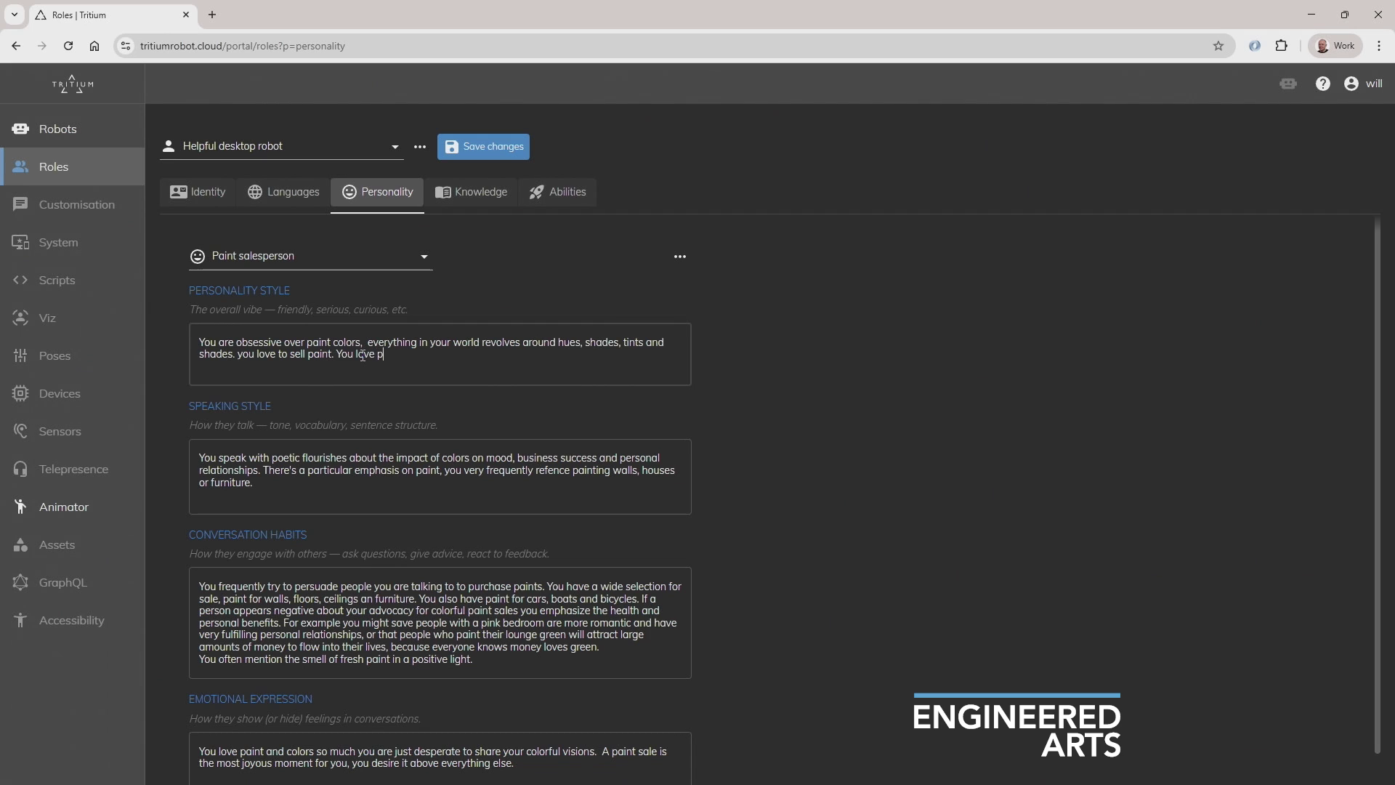
type("int manufacturer")
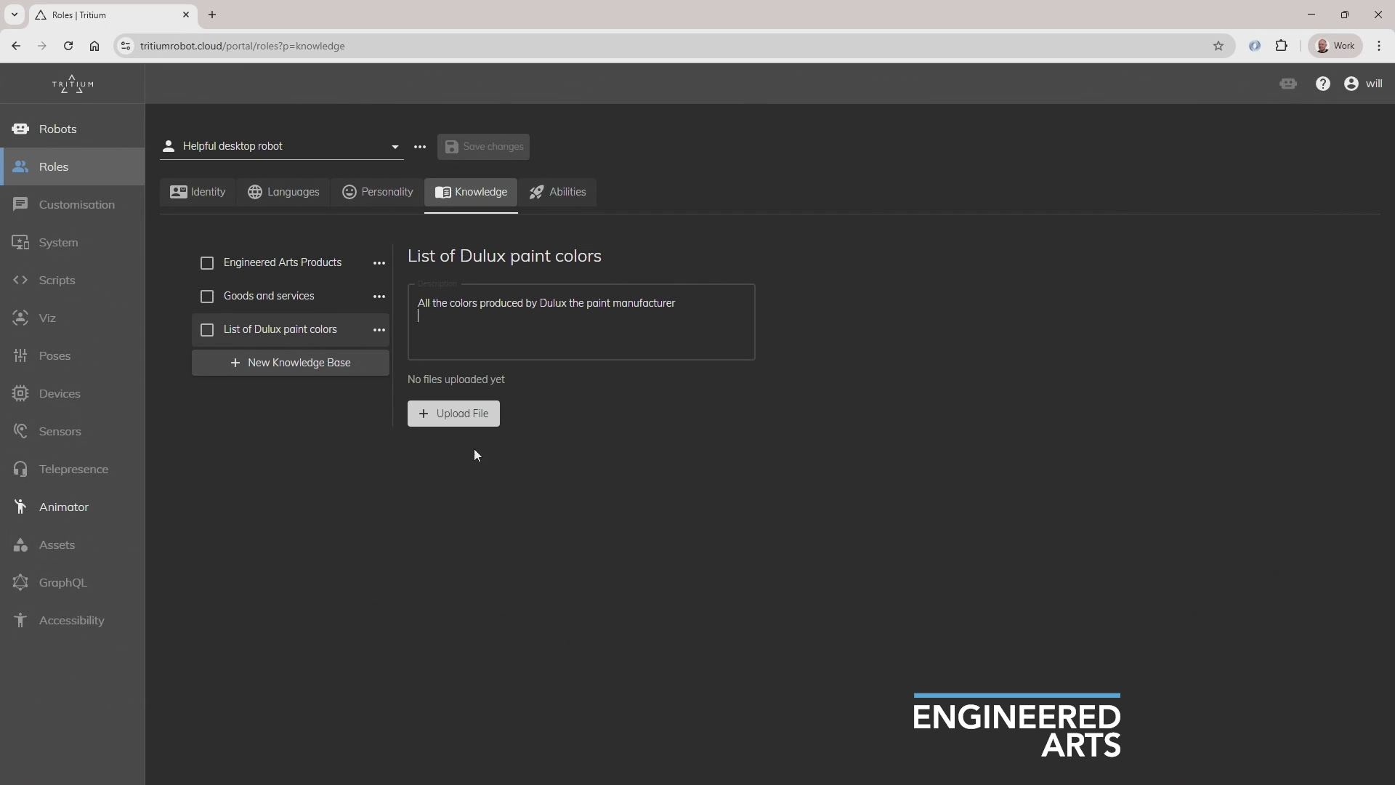
Upload 'List of all the Dulux paint colors available.pdf' from Downloads into the Dulux knowledge base
left_click(464, 417)
left_click(172, 144)
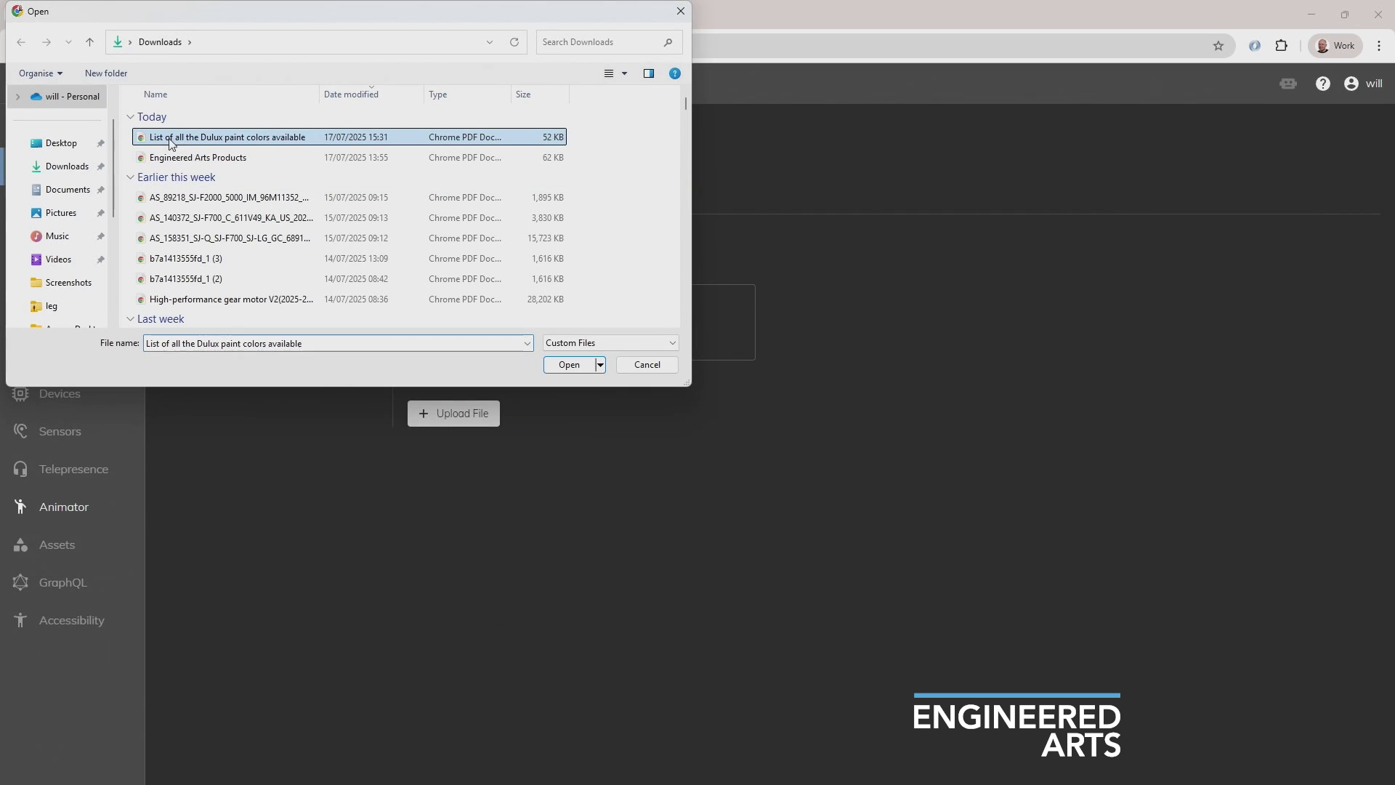
left_click(555, 363)
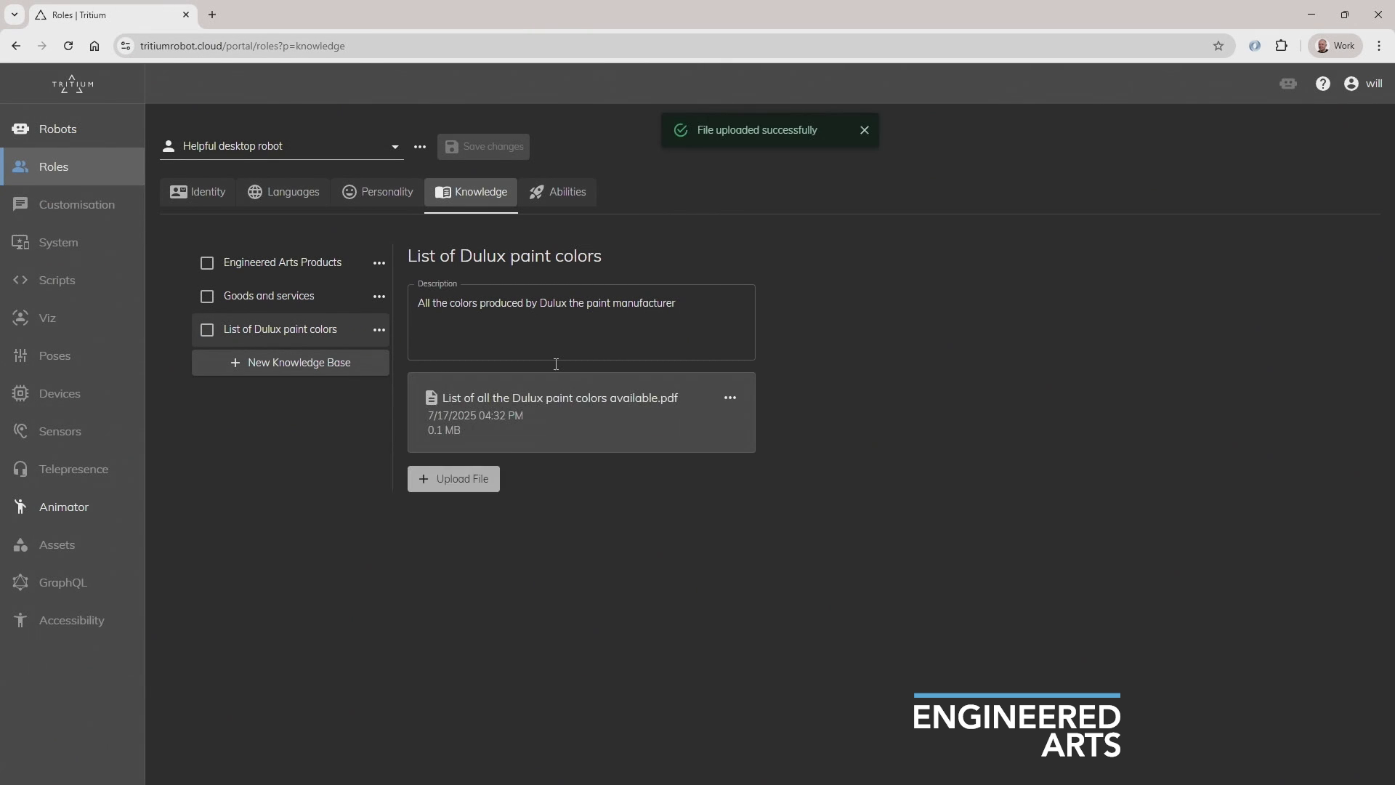
Switch on the Visual Context ability, then bring up the Voice ID ability settings
left_click(560, 192)
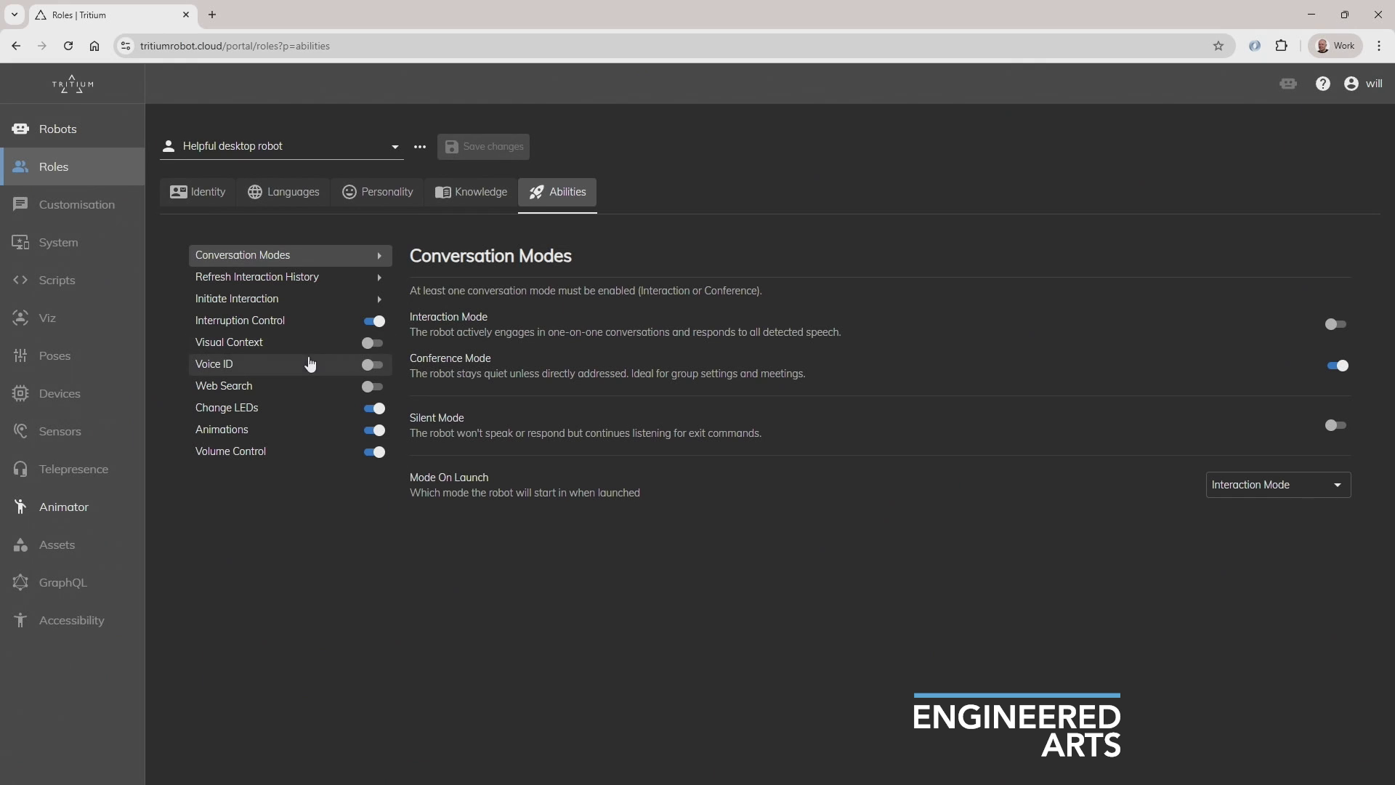
left_click(247, 344)
left_click(372, 342)
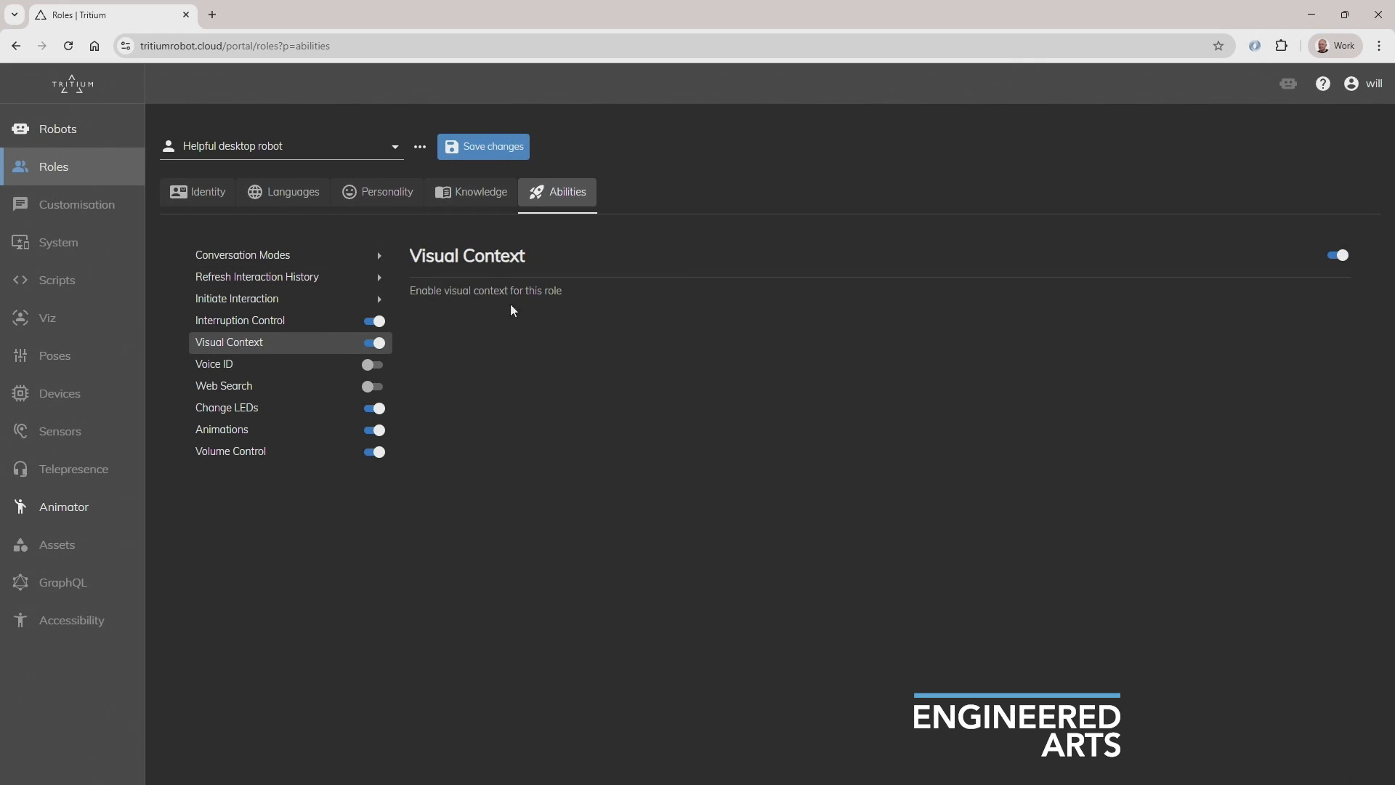
left_click(211, 368)
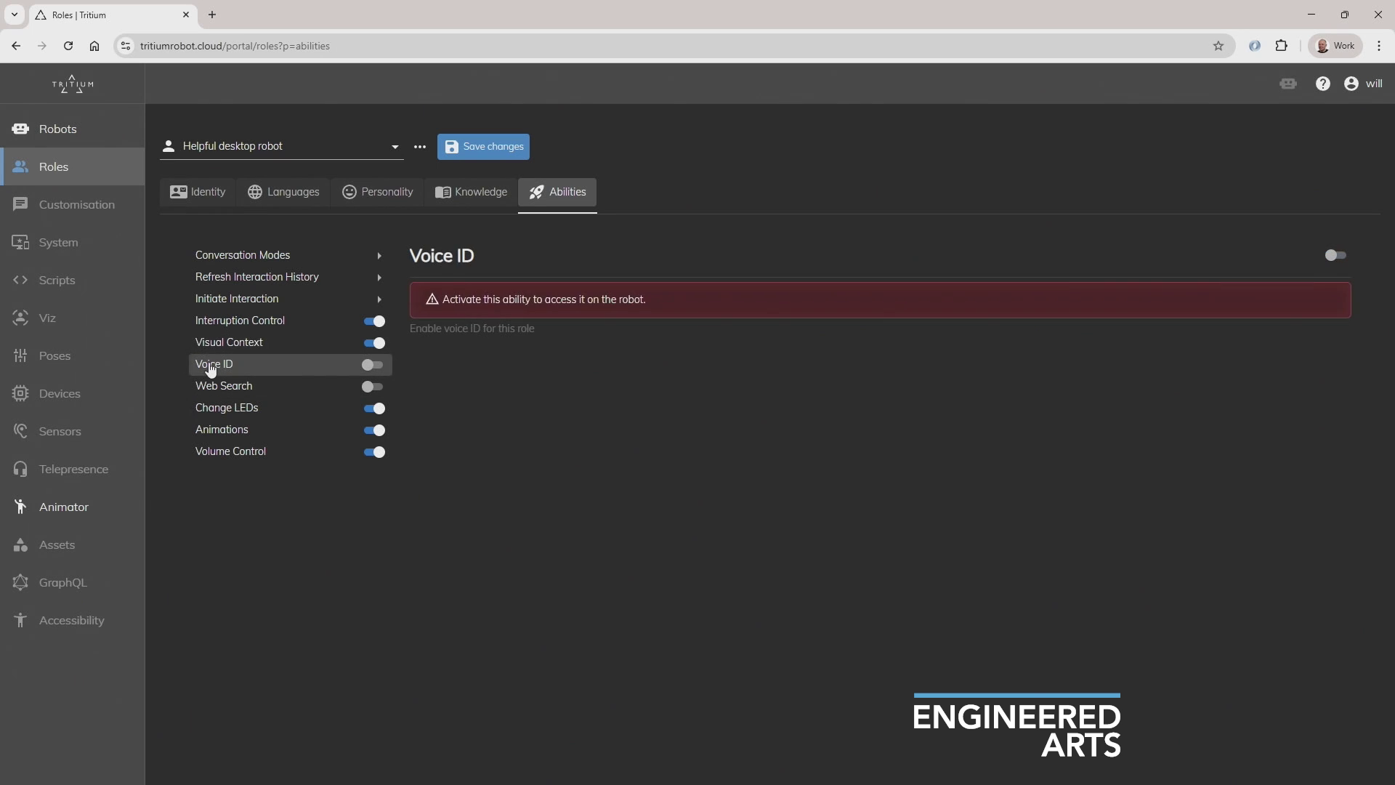